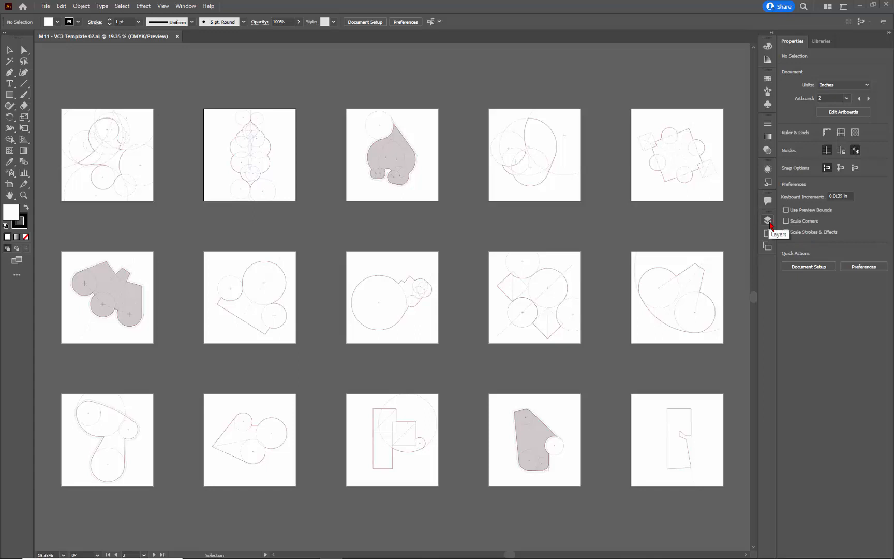
pyautogui.click(767, 221)
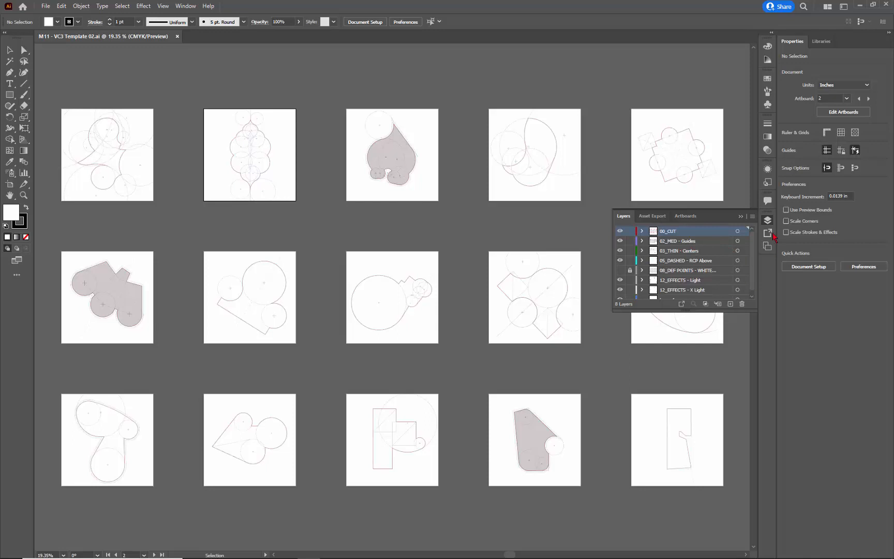
pyautogui.click(752, 216)
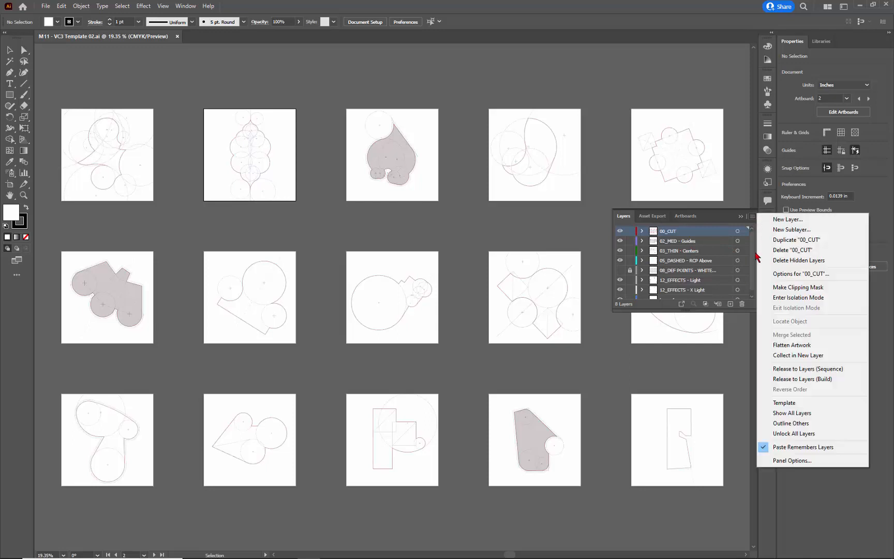
pyautogui.click(725, 220)
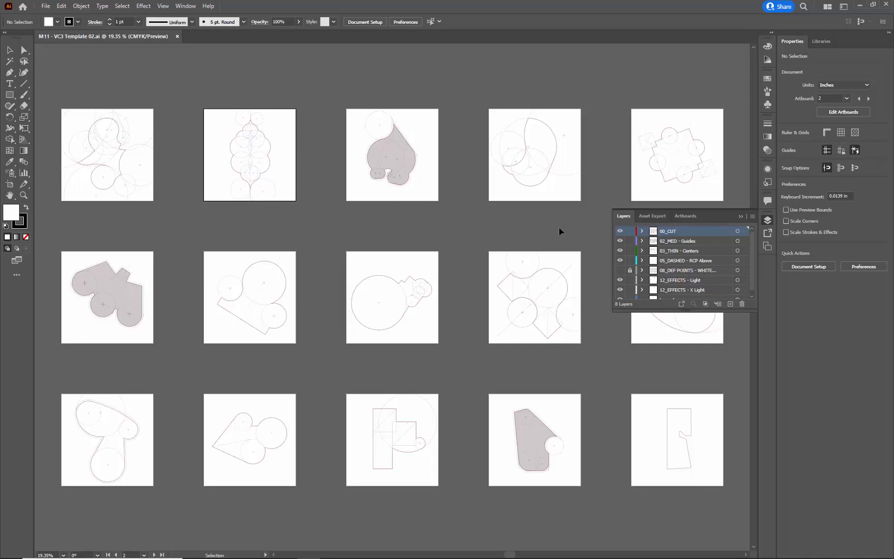
pyautogui.click(741, 215)
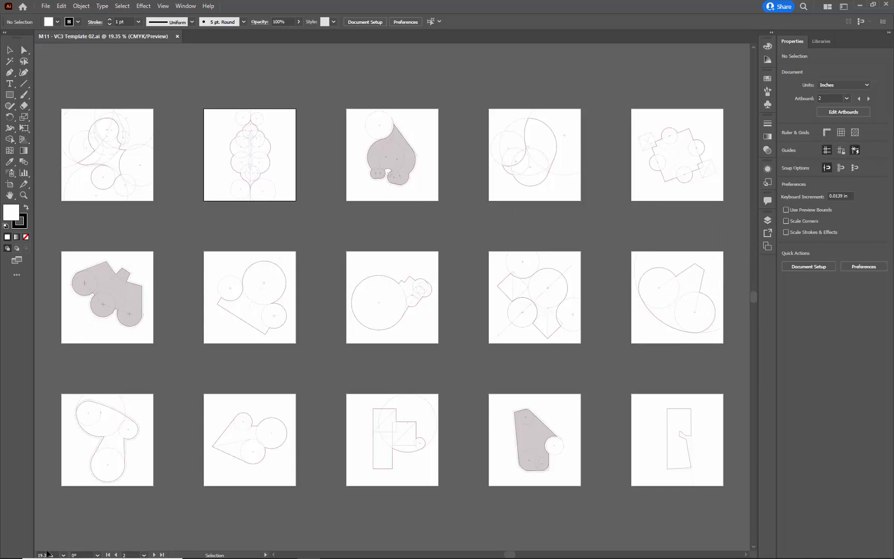
# - Select all artwork across the artboards, set its stroke color to black (C=0 M=0 Y=0 K=100), and deselect it
pyautogui.scroll(-1, 362, 321)
pyautogui.hotkey('ctrl', 'a')
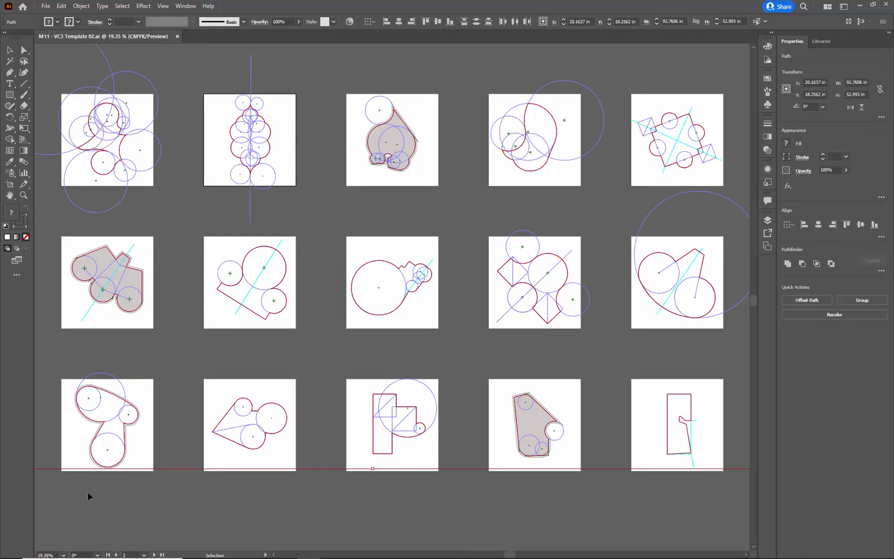
pyautogui.click(81, 22)
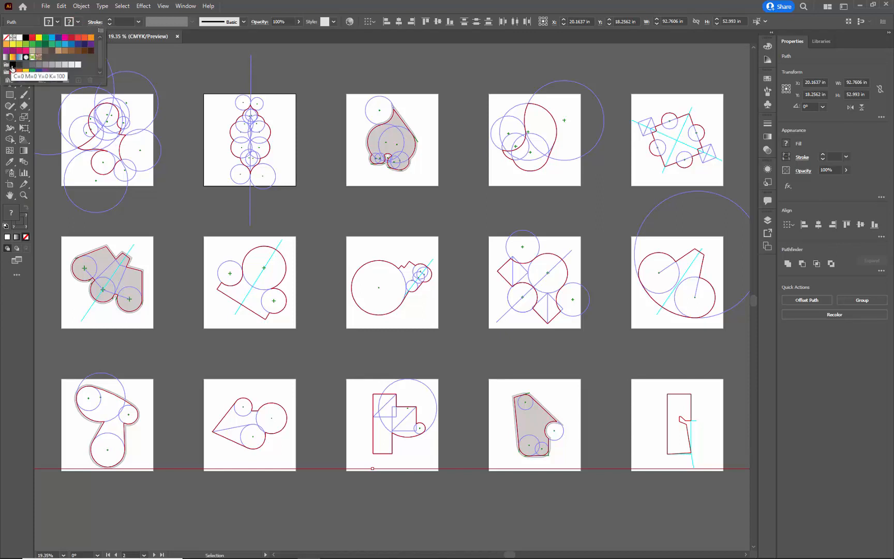
pyautogui.click(12, 66)
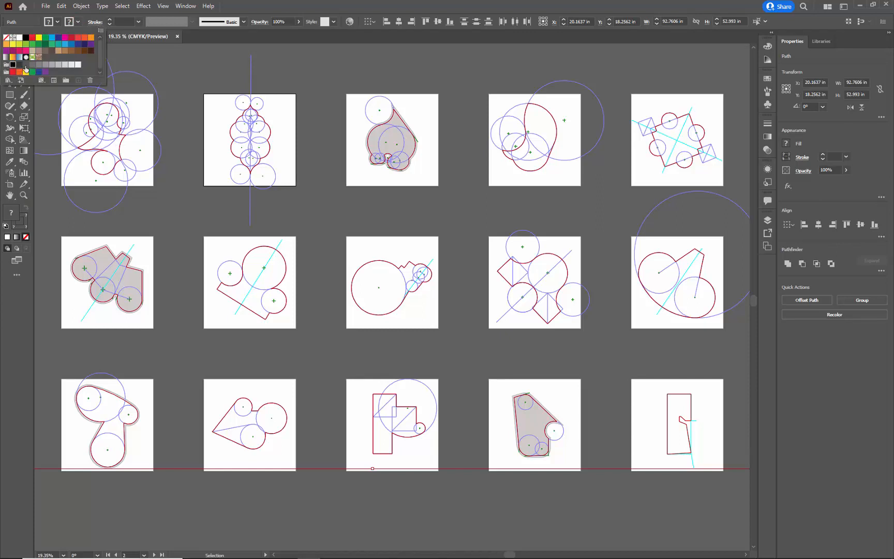
pyautogui.click(177, 74)
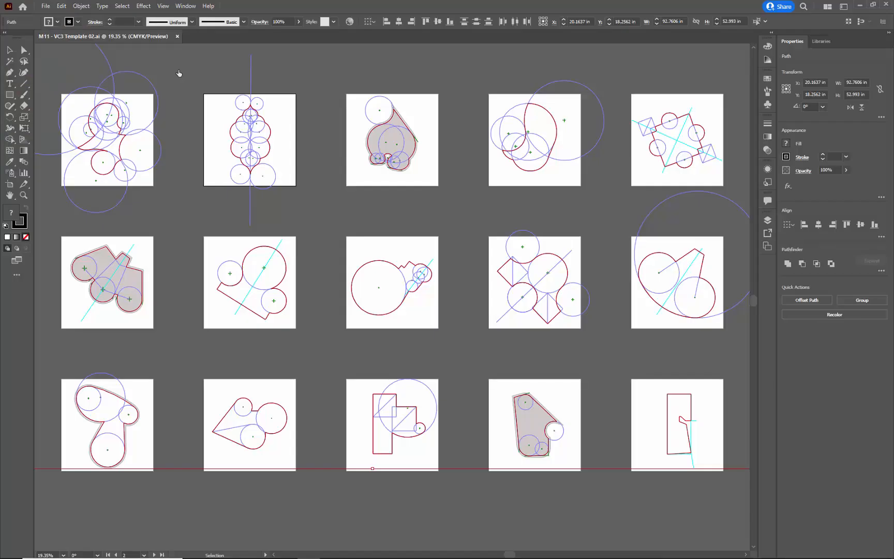
pyautogui.click(178, 88)
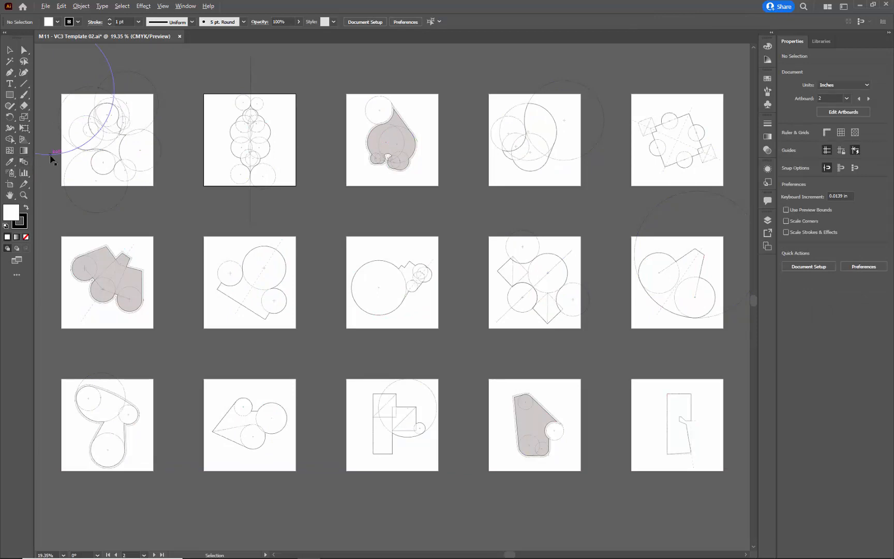
# - Select everything on the 02_MED - Guides layer and set its stroke weight to 0.6 pt
pyautogui.scroll(1, 51, 159)
pyautogui.scroll(1, 56, 117)
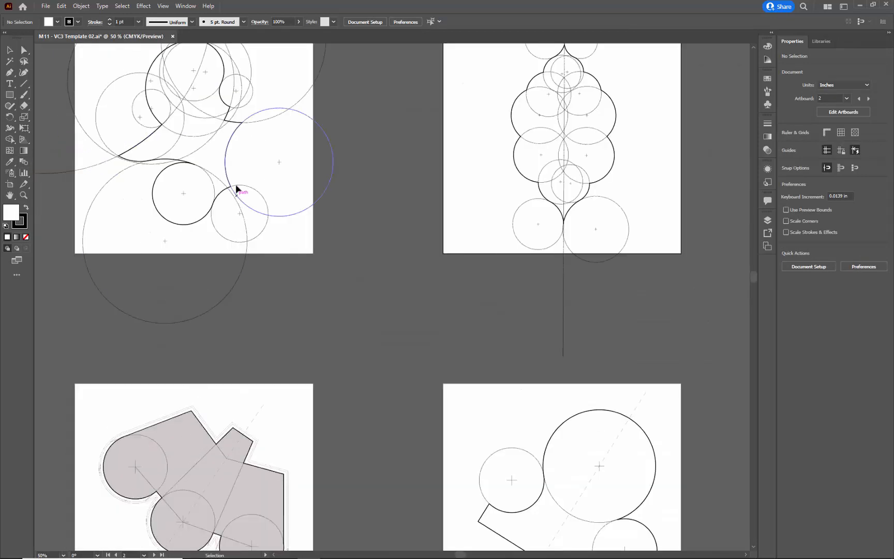
pyautogui.scroll(1, 208, 154)
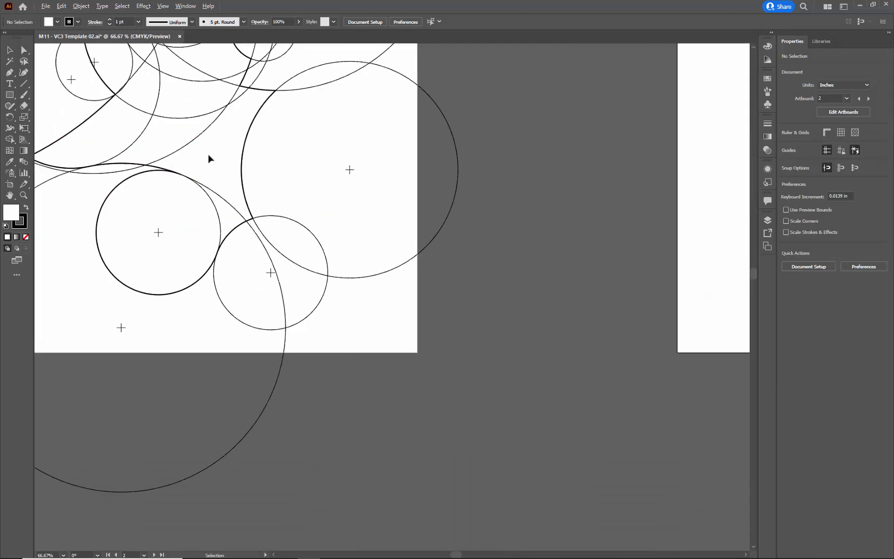
pyautogui.scroll(-1, 272, 209)
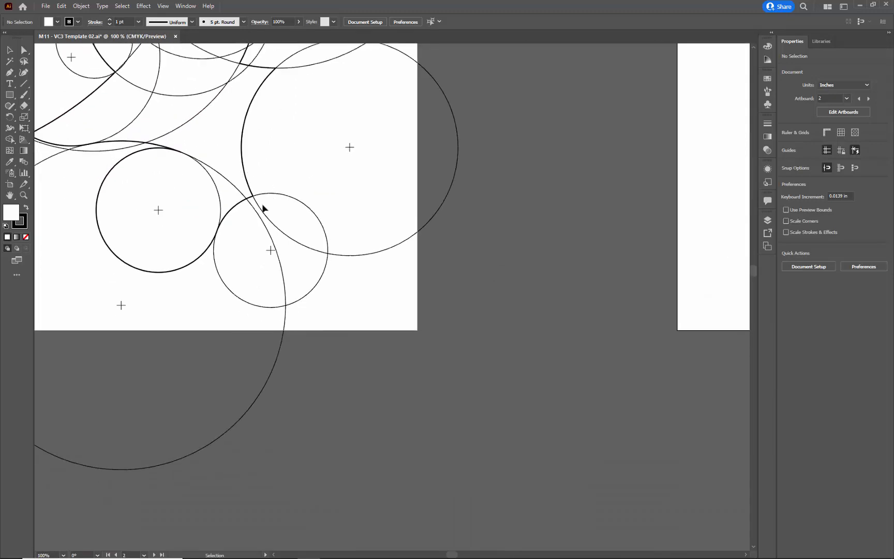
pyautogui.scroll(7, 263, 207)
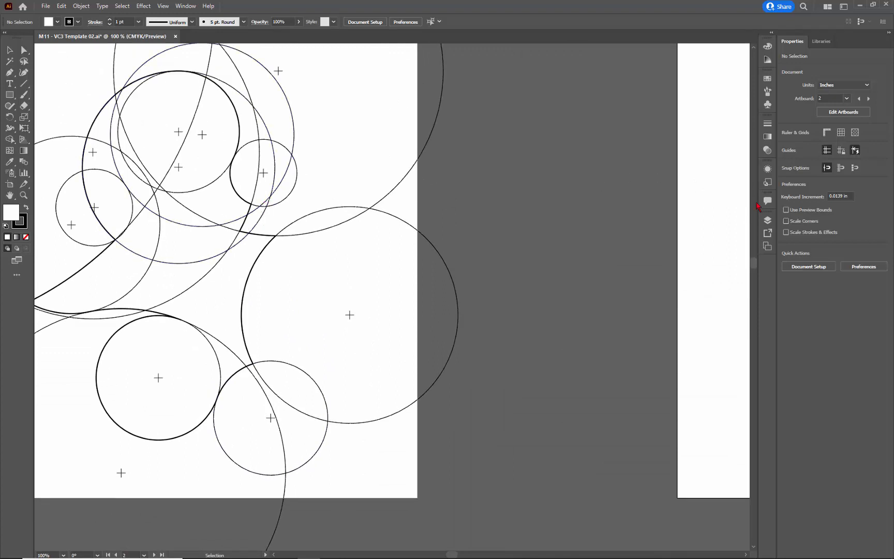
pyautogui.click(768, 221)
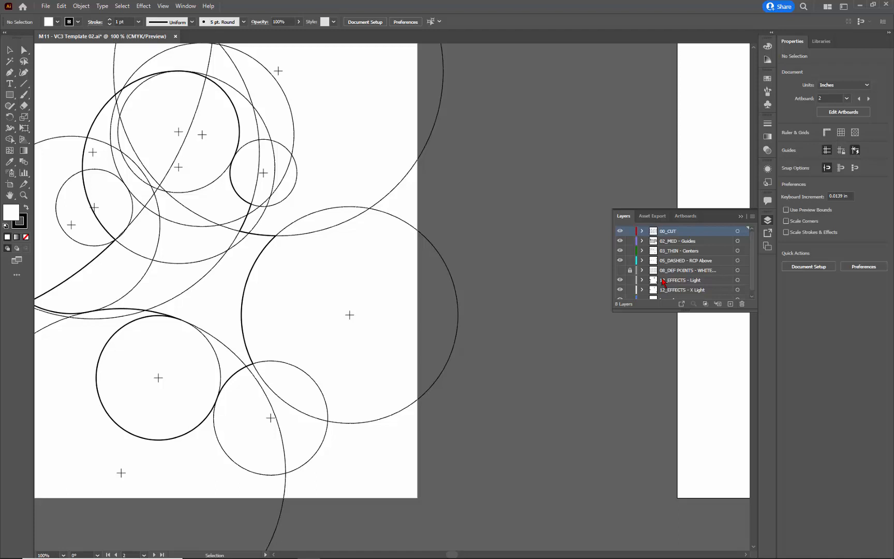
pyautogui.click(737, 241)
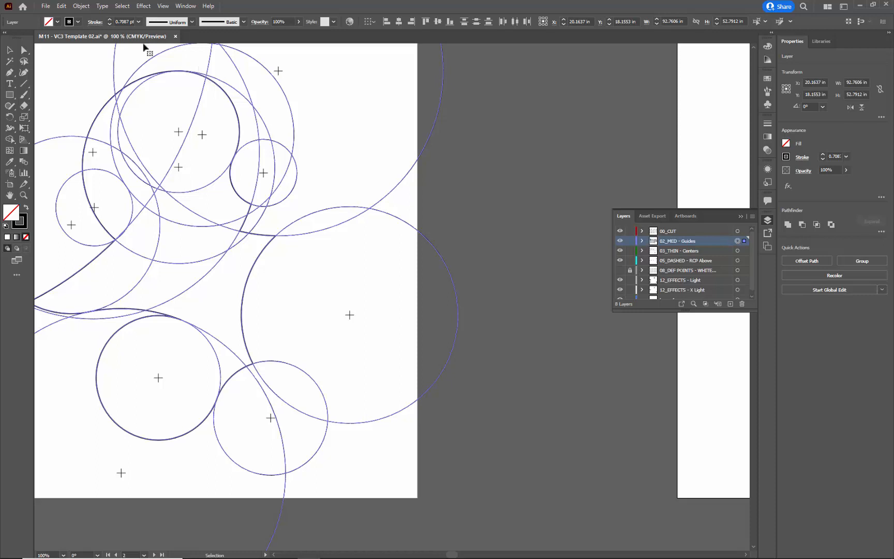
pyautogui.click(120, 22)
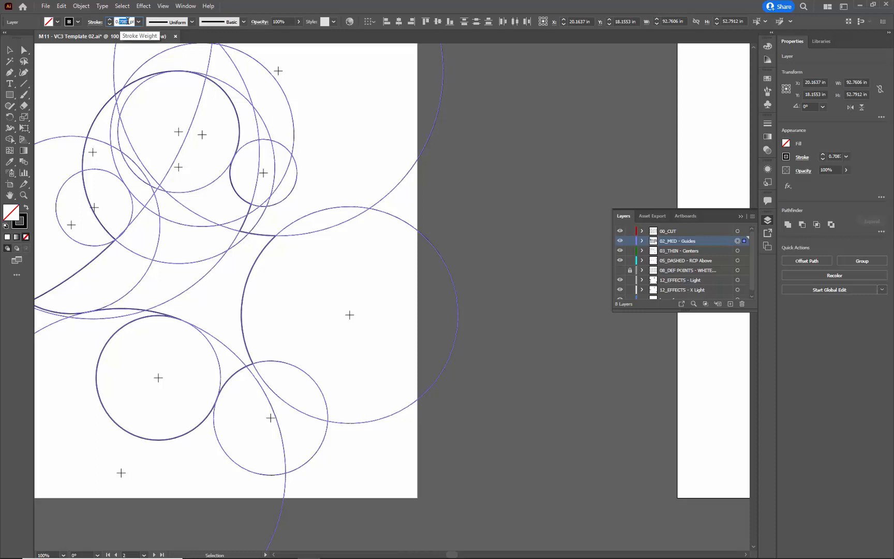
pyautogui.write('0.')
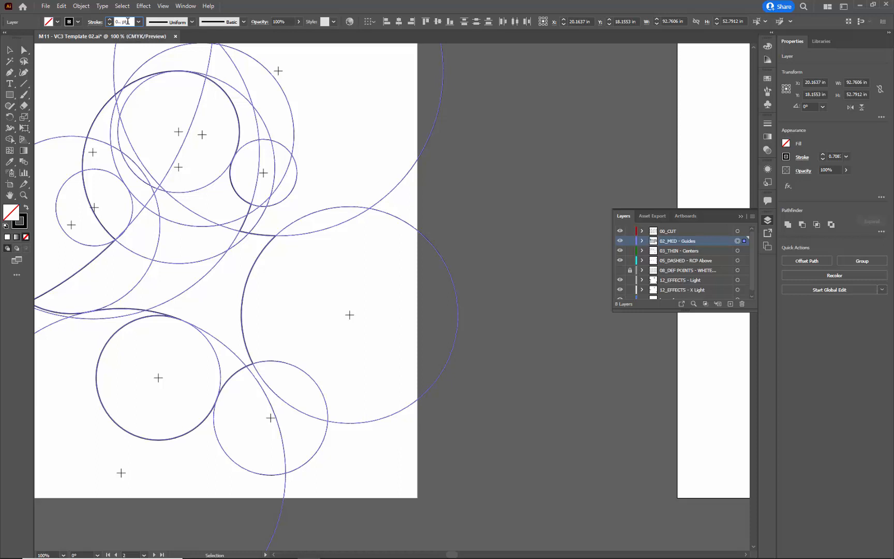
pyautogui.write('6')
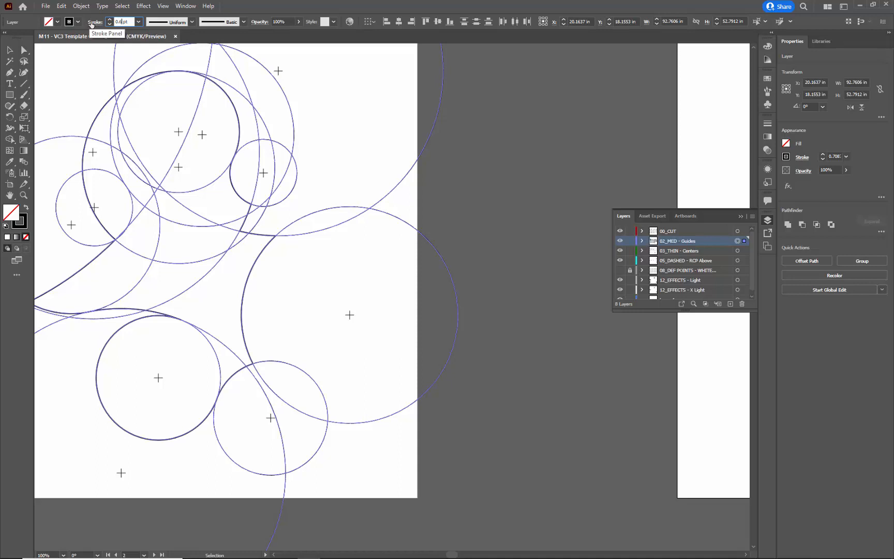
pyautogui.press('Return')
# - Give the guide strokes butt caps and miter corner joins
pyautogui.click(97, 24)
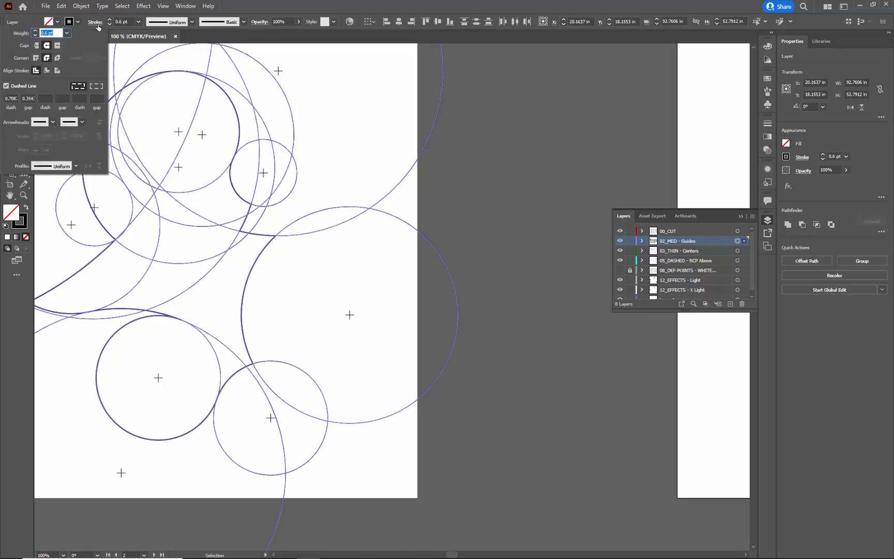
pyautogui.click(36, 46)
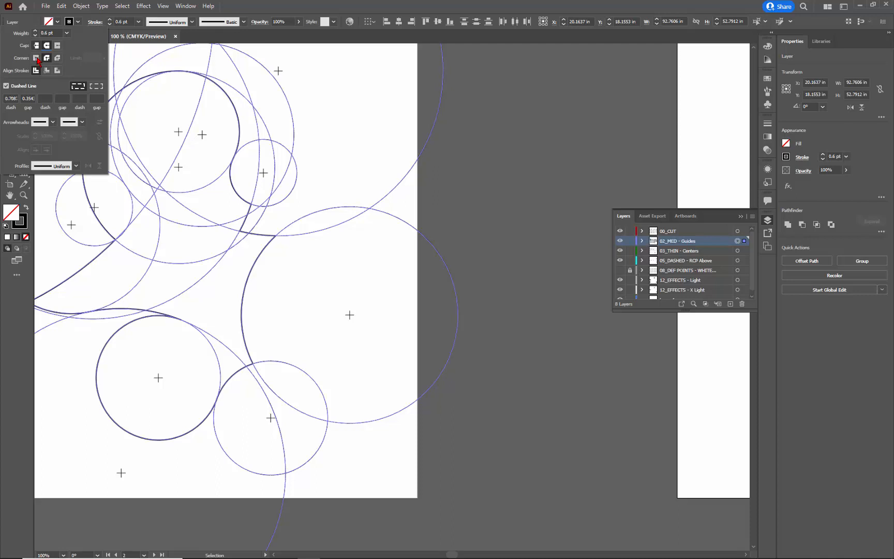
pyautogui.click(36, 58)
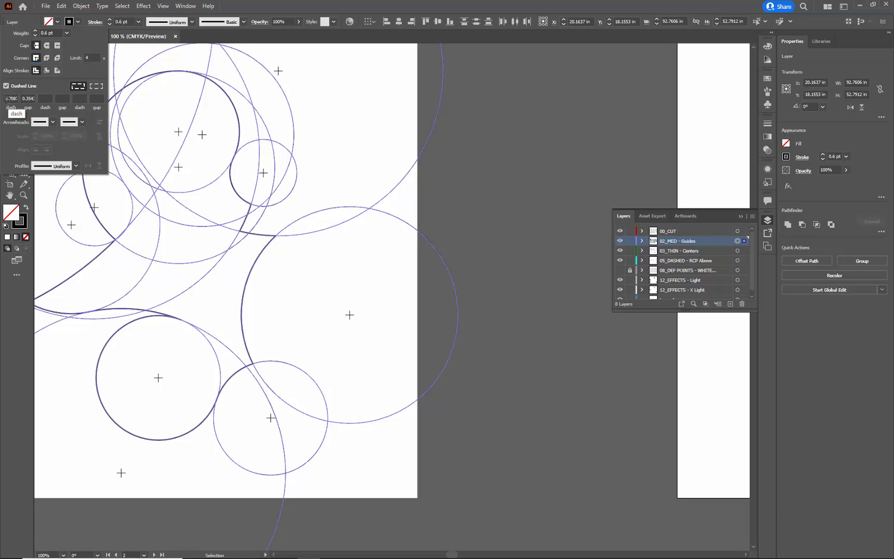
# - Set the guide strokes' dash pattern to a 2 pt dash and a 2 pt gap
pyautogui.click(5, 99)
pyautogui.moveTo(5, 99); pyautogui.dragTo(19, 98)
pyautogui.write('2')
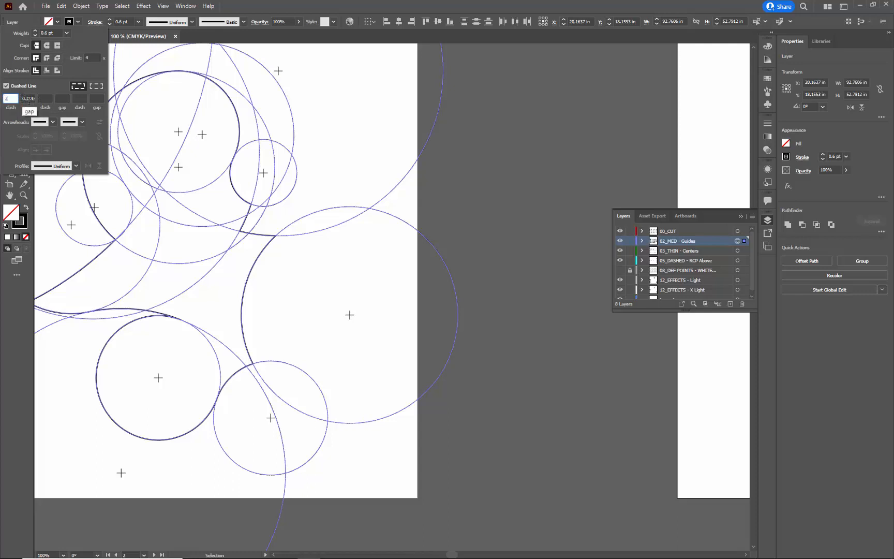
pyautogui.click(29, 98)
pyautogui.write('2')
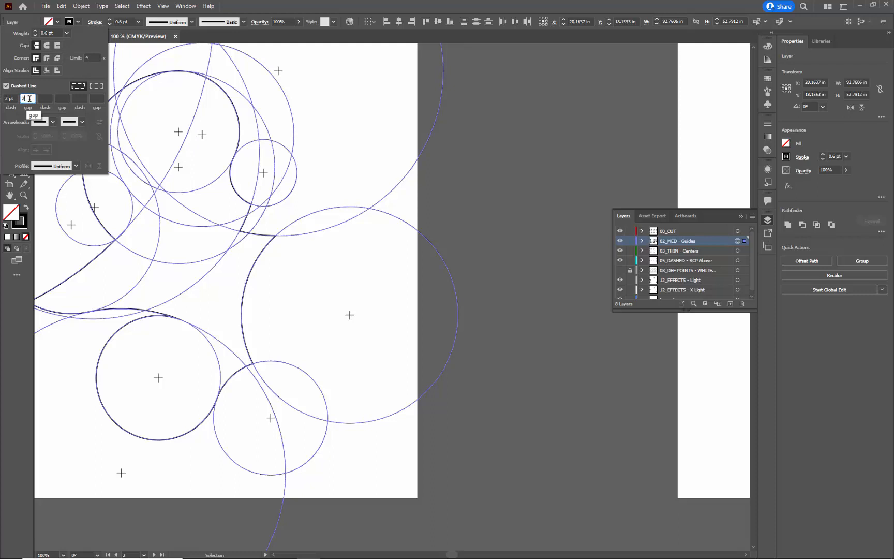
pyautogui.click(173, 122)
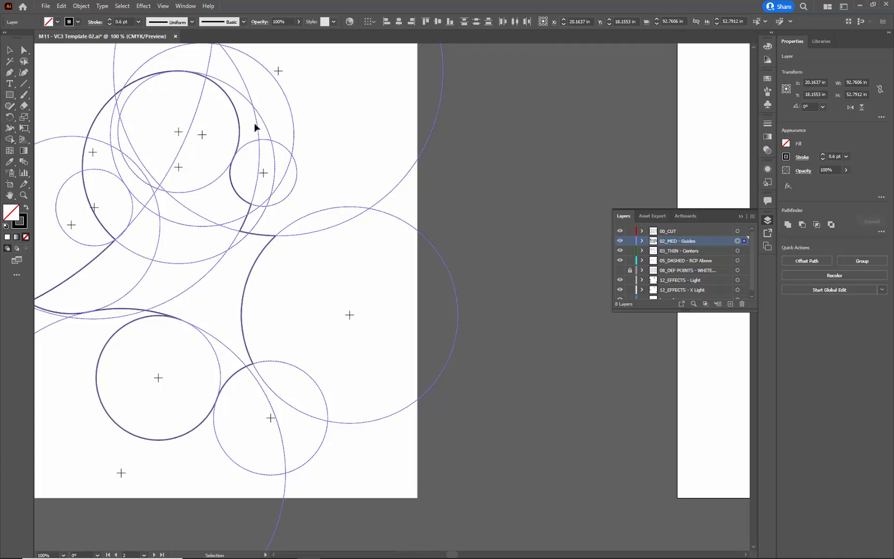
# - Deselect the guides and examine their dashed lines against the solid outlines on the first artboard, close up and at full size
pyautogui.scroll(1, 285, 210)
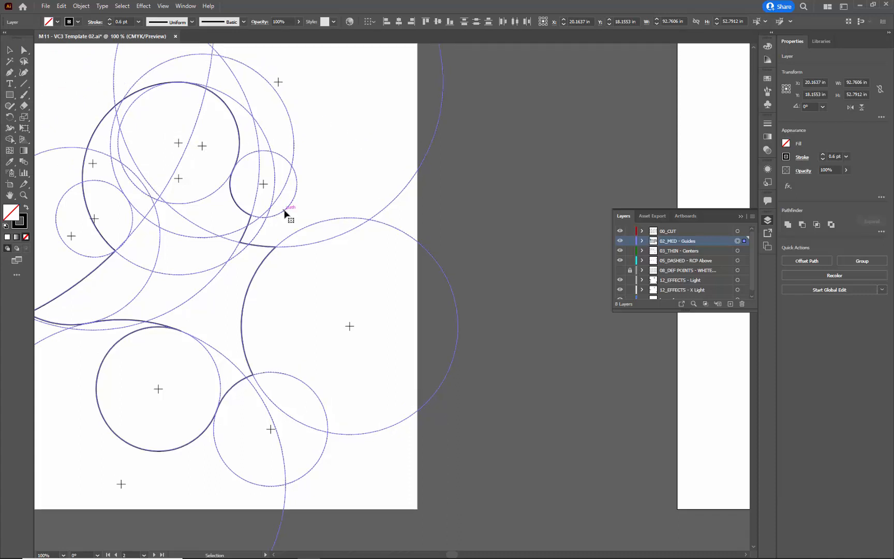
pyautogui.scroll(3, 285, 212)
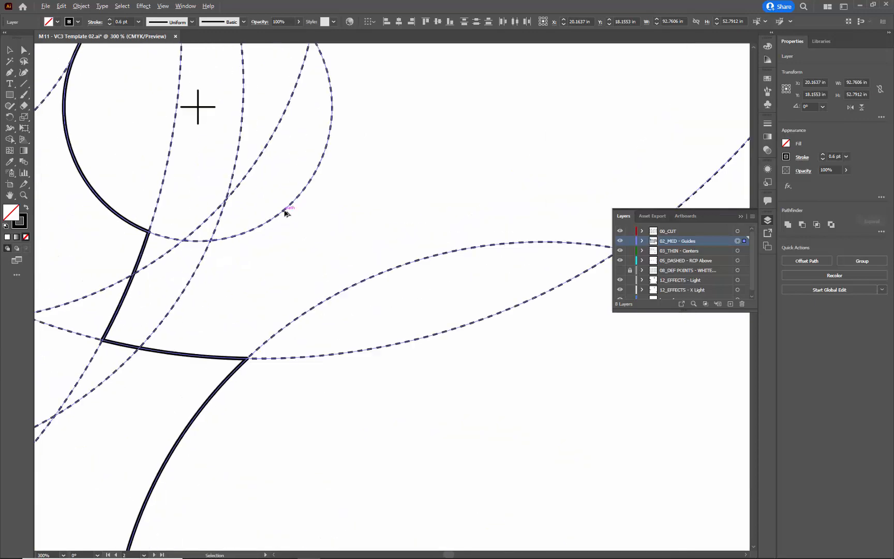
pyautogui.scroll(3, 284, 212)
pyautogui.scroll(-2, 285, 212)
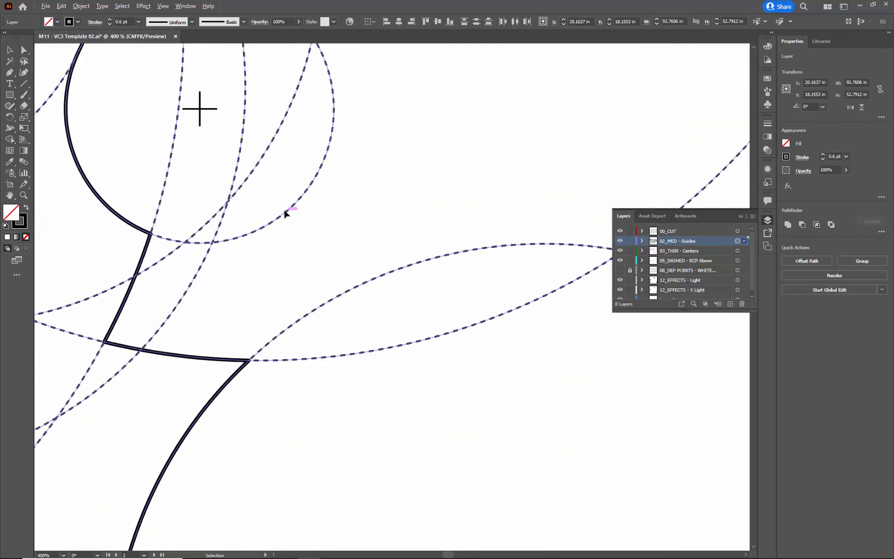
pyautogui.scroll(-4, 284, 212)
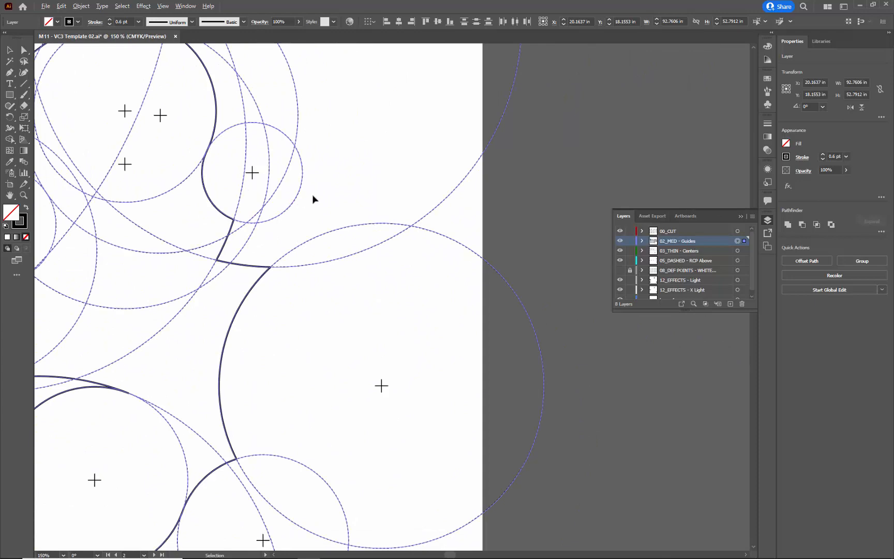
pyautogui.scroll(-2, 313, 199)
pyautogui.click(476, 182)
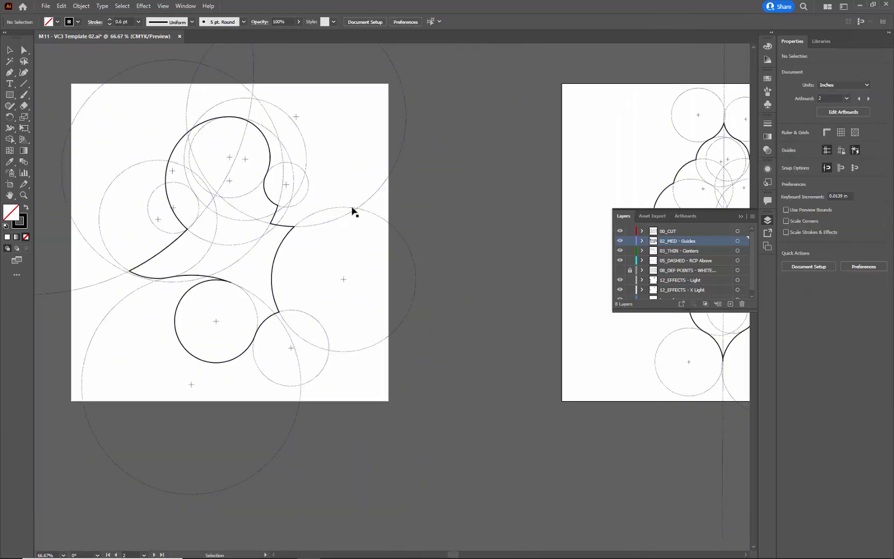
pyautogui.scroll(3, 305, 207)
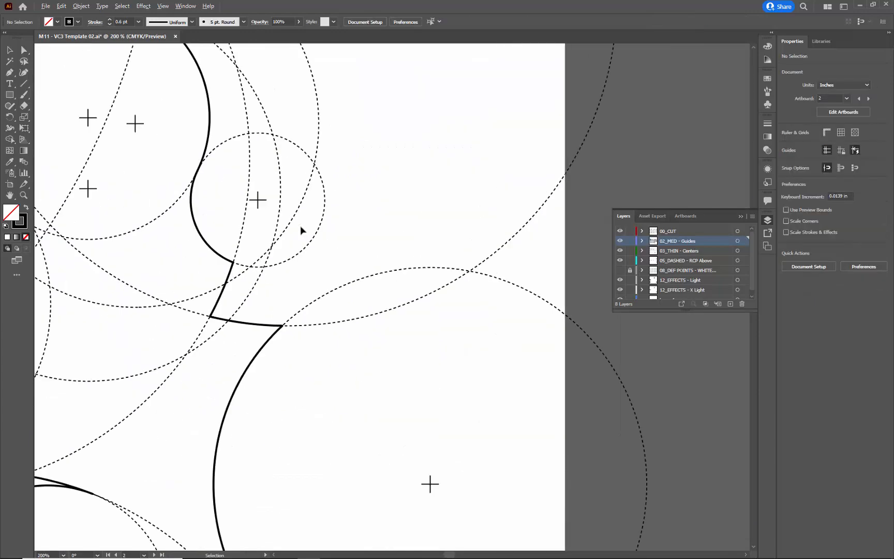
pyautogui.scroll(-3, 301, 229)
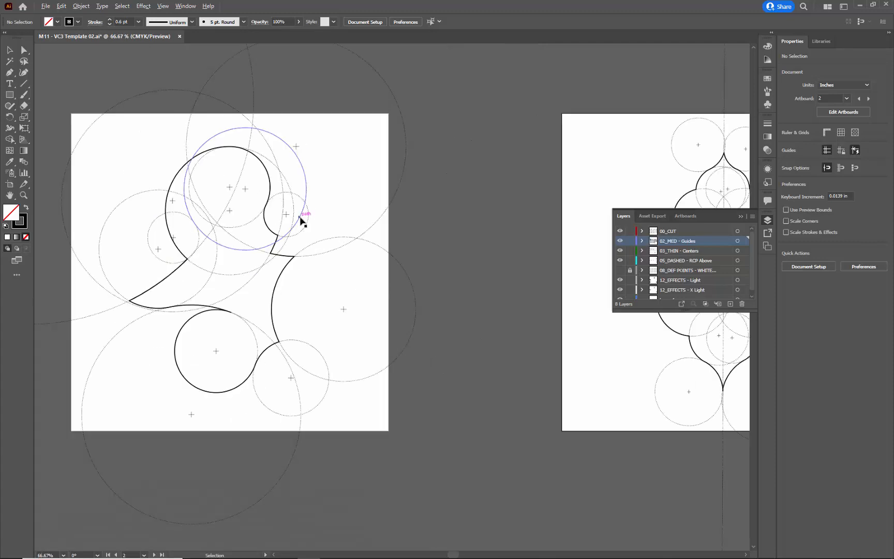
pyautogui.scroll(2, 301, 220)
pyautogui.scroll(-1, 301, 220)
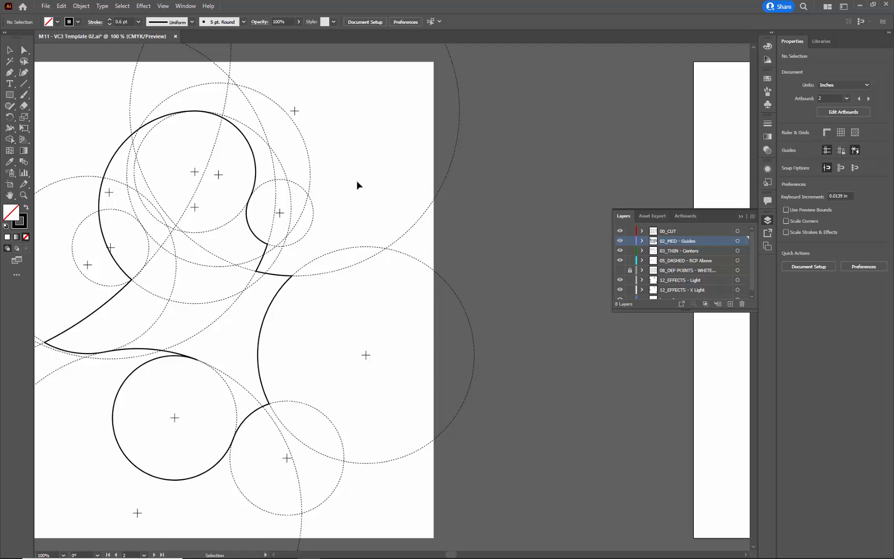
# - Select everything on the 00_CUT layer and set its stroke weight to 2 pt
pyautogui.click(737, 232)
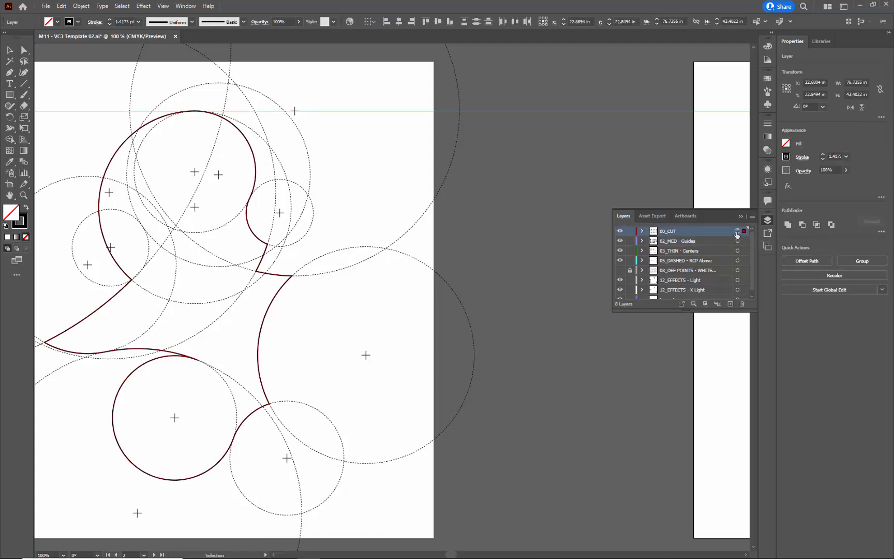
pyautogui.click(127, 21)
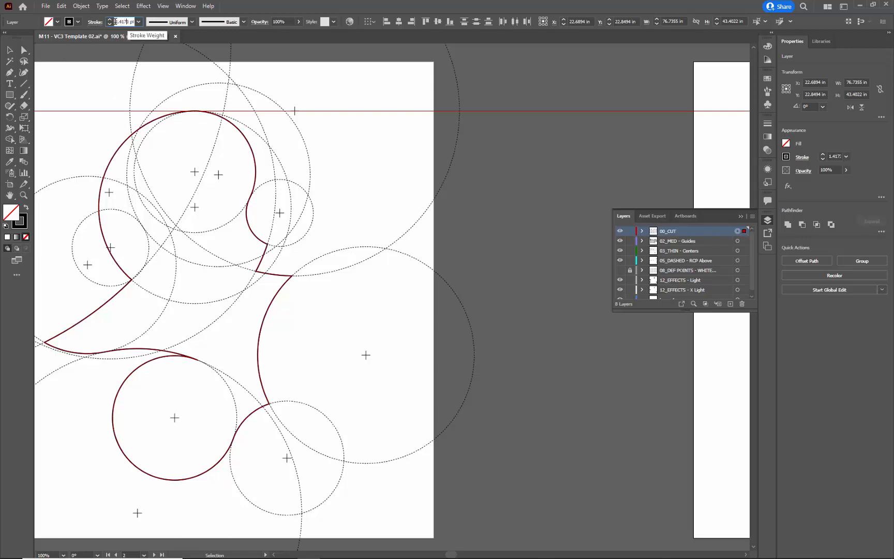
pyautogui.moveTo(114, 21); pyautogui.dragTo(134, 22)
pyautogui.write('2')
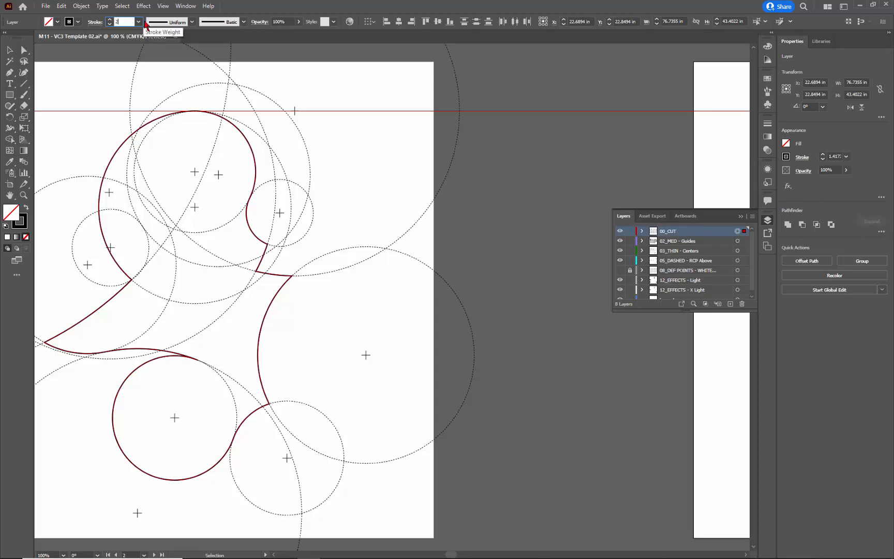
pyautogui.press('Return')
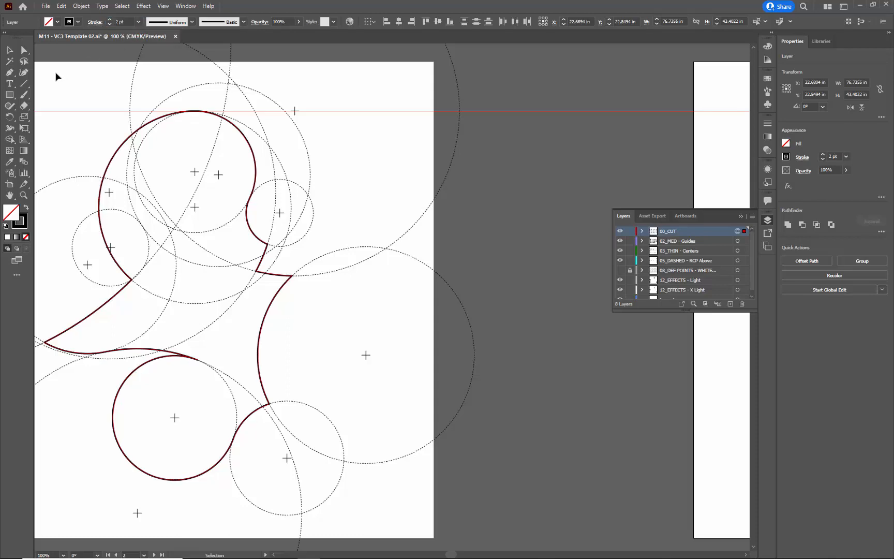
# - Give the cut strokes butt caps and miter corner joins, and align the strokes to the outside of their paths
pyautogui.click(98, 24)
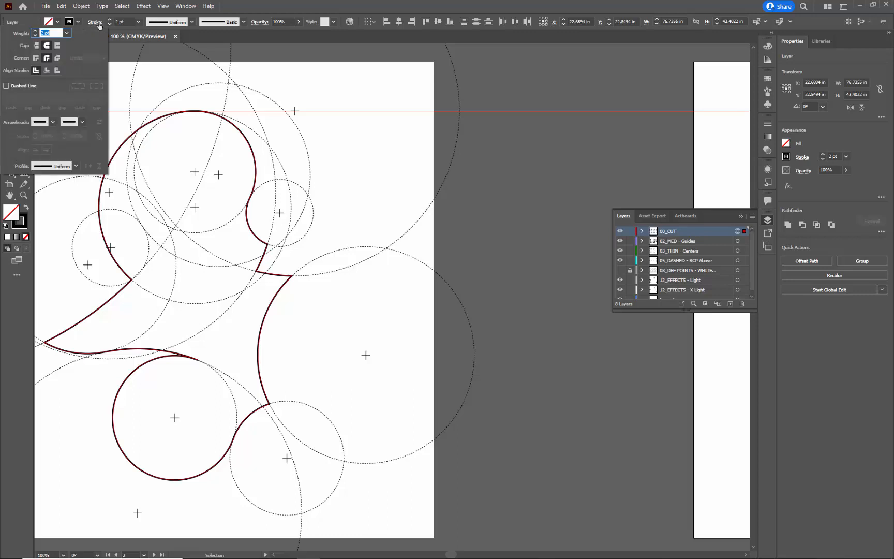
pyautogui.click(37, 46)
pyautogui.click(36, 59)
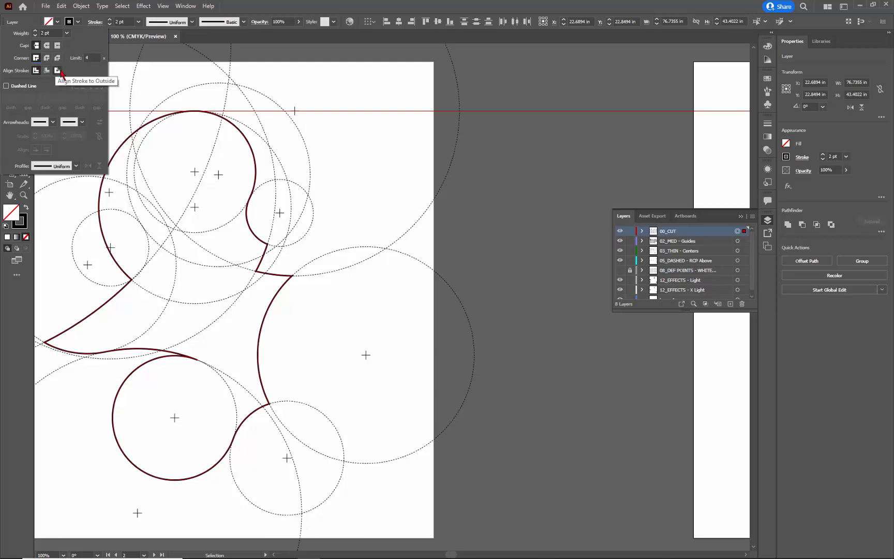
pyautogui.click(58, 71)
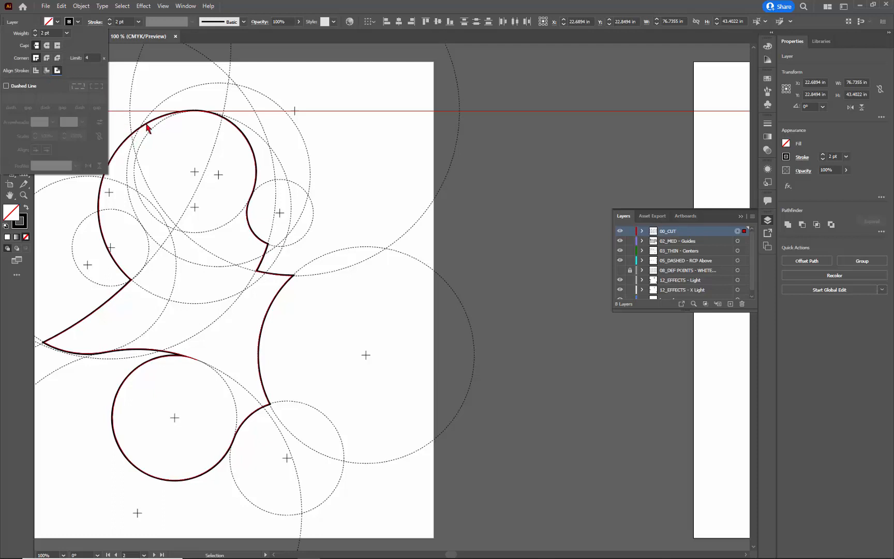
pyautogui.click(155, 88)
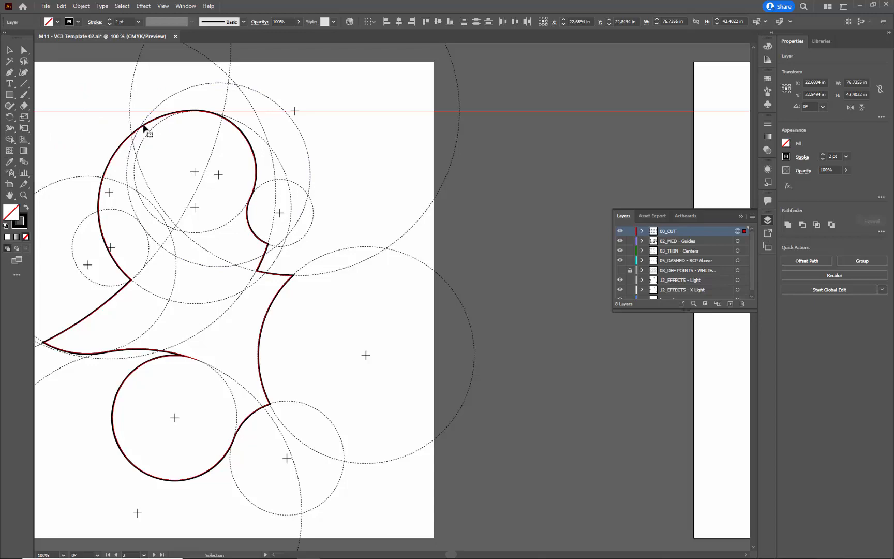
# - Try inside and center stroke alignment on the cut outlines up close, and restore the outside alignment
pyautogui.scroll(5, 184, 108)
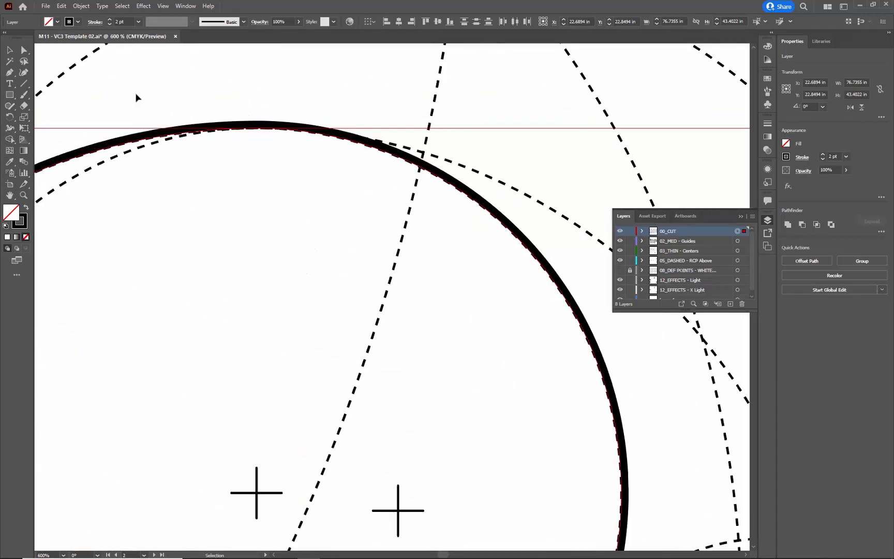
pyautogui.click(96, 22)
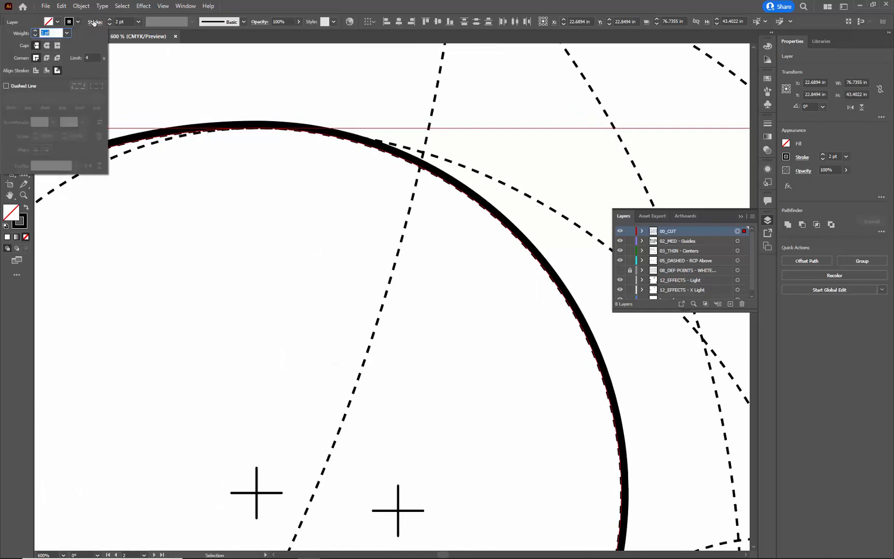
pyautogui.click(50, 74)
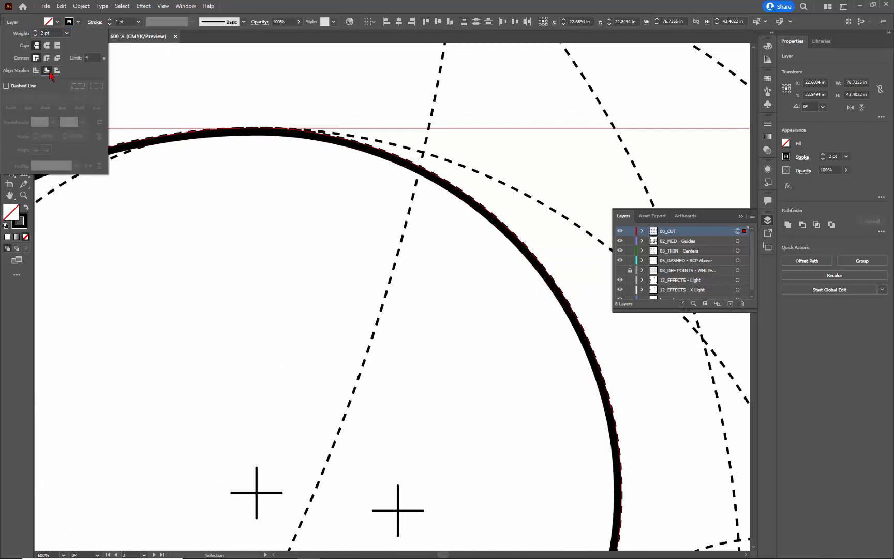
pyautogui.click(36, 72)
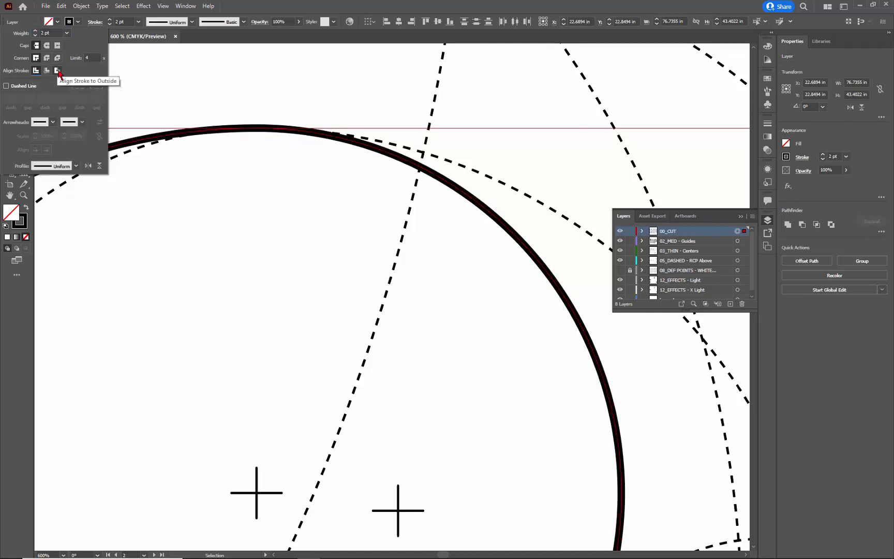
pyautogui.click(57, 71)
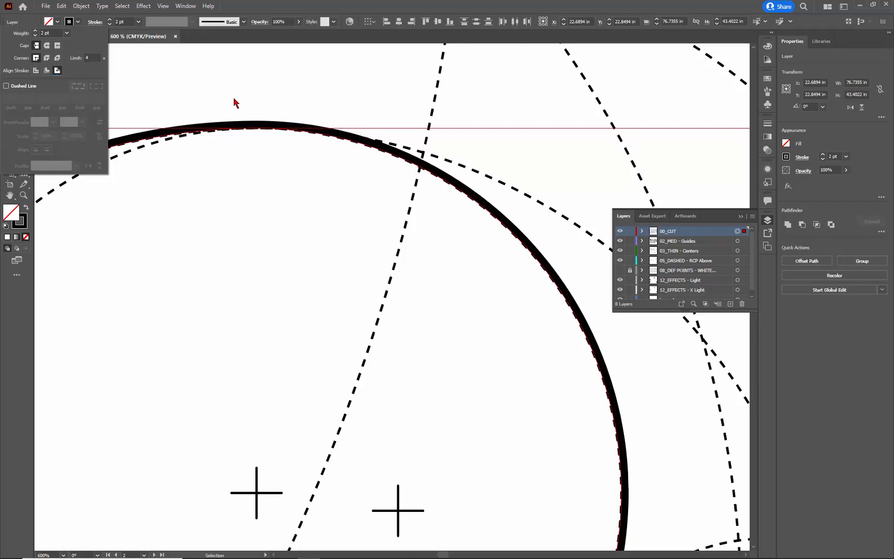
pyautogui.click(301, 100)
# - Review the cut outlines across the artboards, deselect them, and examine the line work of the grey three-lobed shape in the second row
pyautogui.scroll(-4, 286, 101)
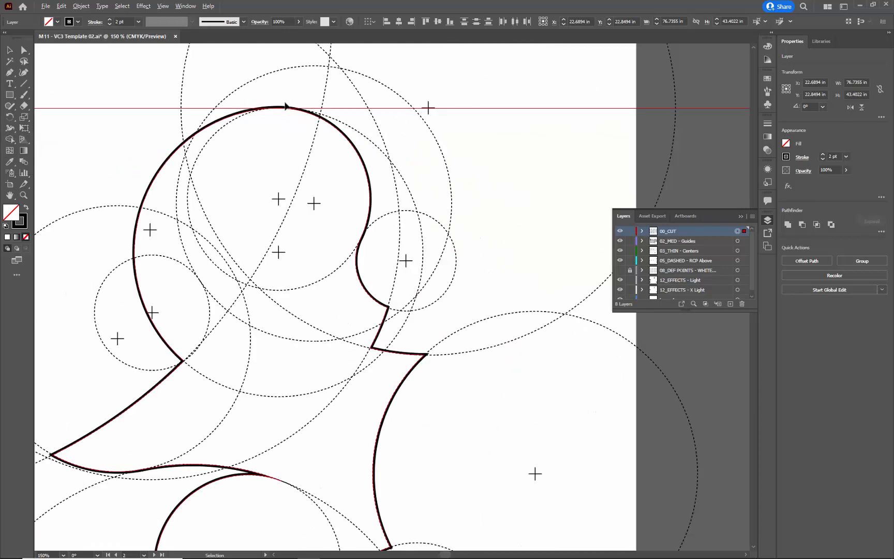
pyautogui.scroll(-3, 285, 106)
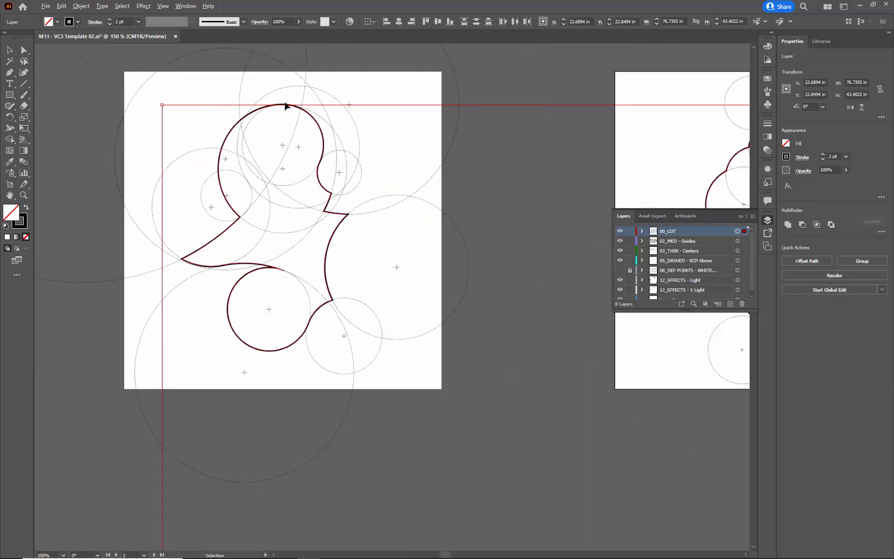
pyautogui.scroll(-4, 285, 106)
pyautogui.scroll(-3, 288, 154)
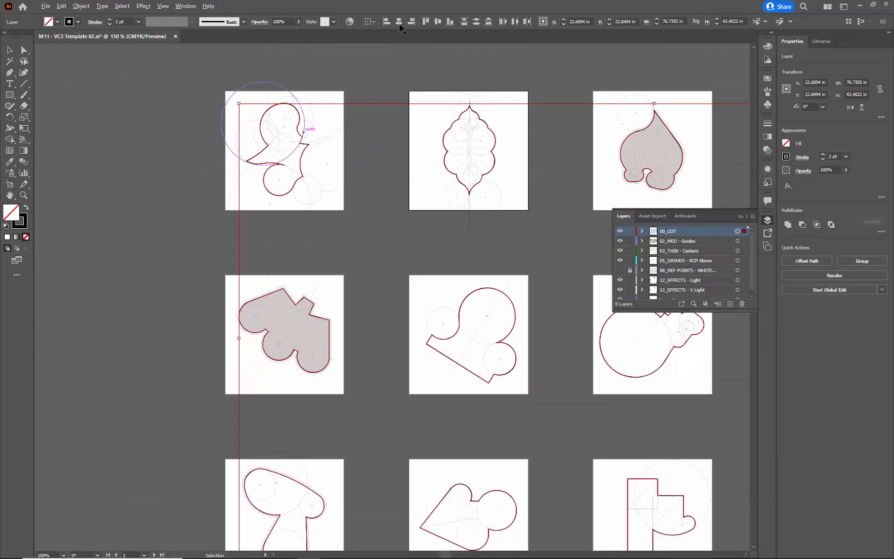
pyautogui.scroll(-3, 391, 100)
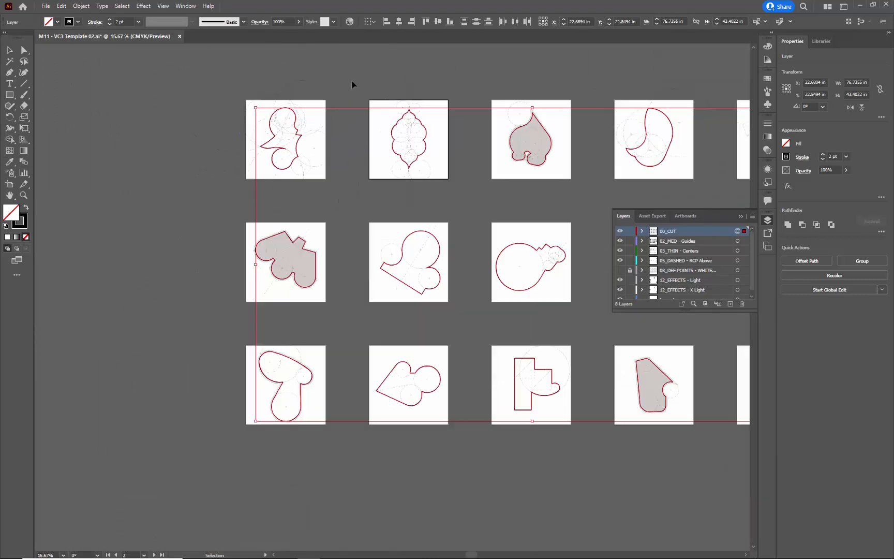
pyautogui.click(150, 269)
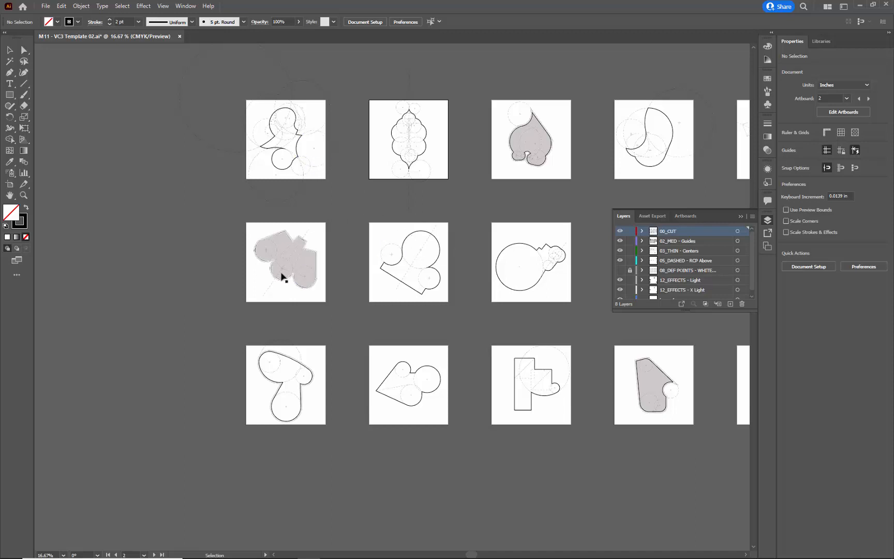
pyautogui.scroll(4, 294, 279)
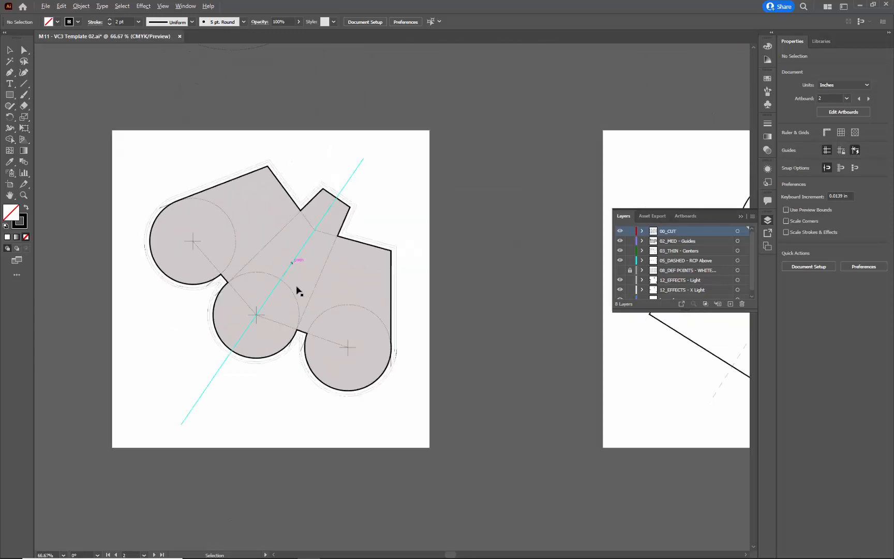
pyautogui.scroll(1, 298, 292)
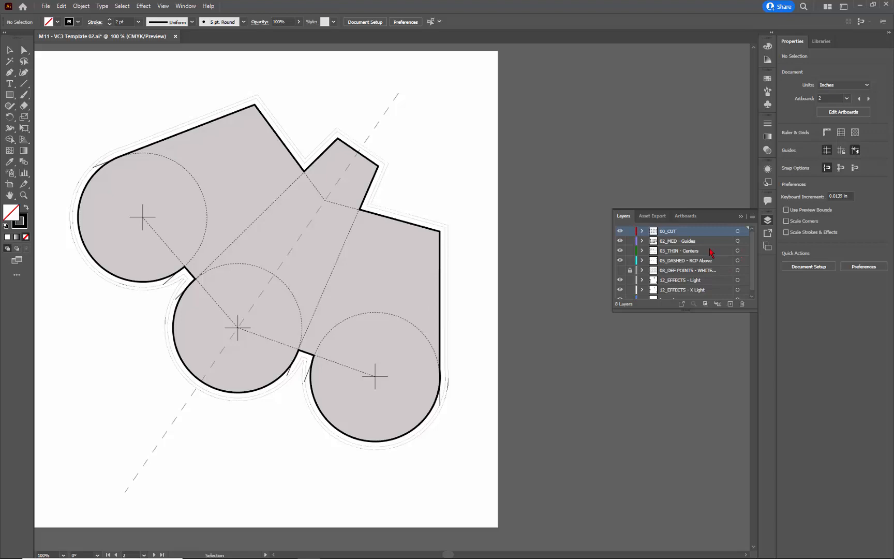
# - Try removing the stroke color from everything on the 02_MED - Guides layer, undo the change, and deselect the guides
pyautogui.click(738, 242)
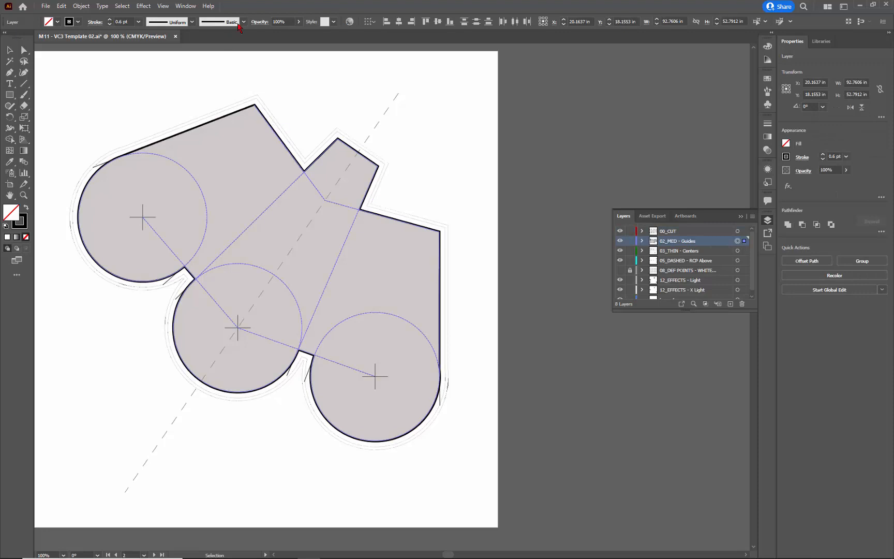
pyautogui.click(78, 24)
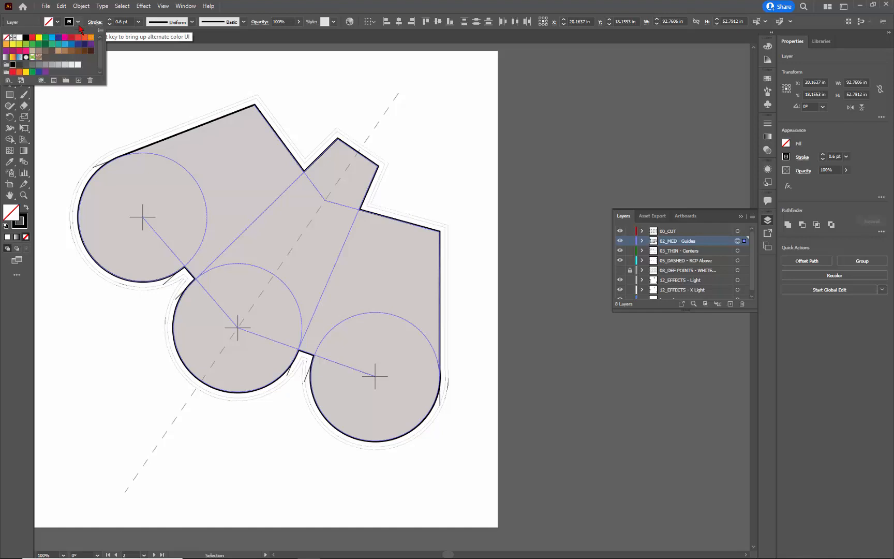
pyautogui.click(9, 37)
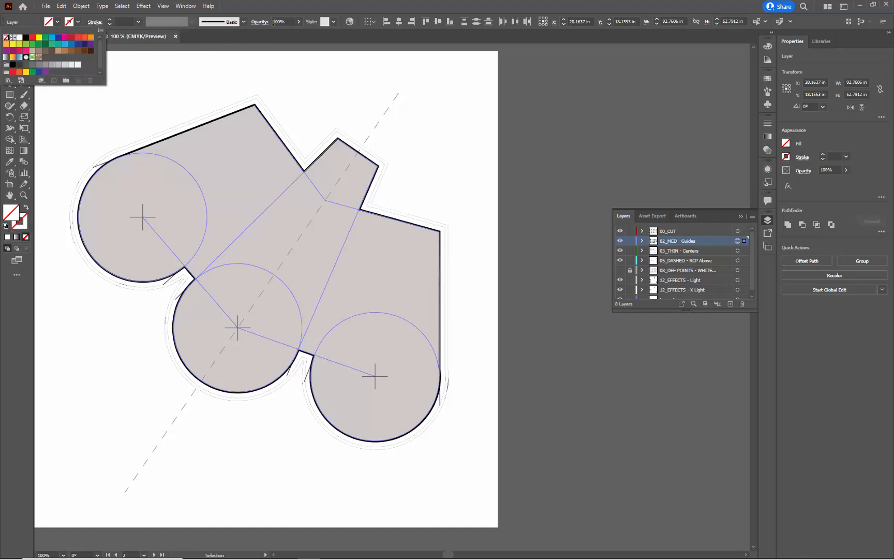
pyautogui.click(309, 89)
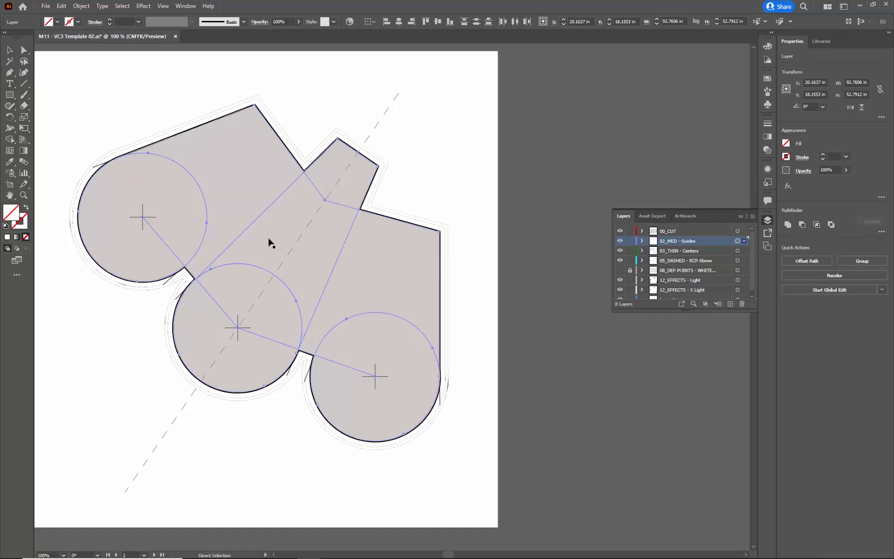
pyautogui.click(304, 186)
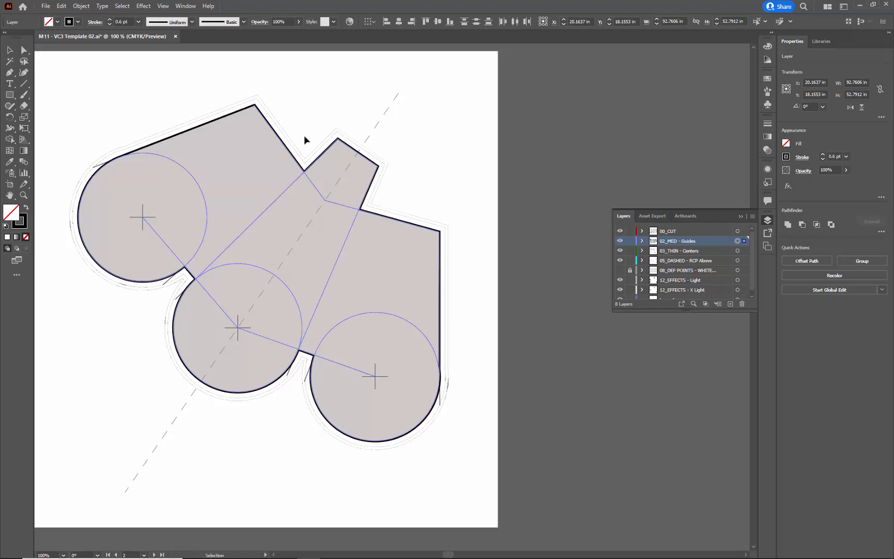
pyautogui.click(303, 135)
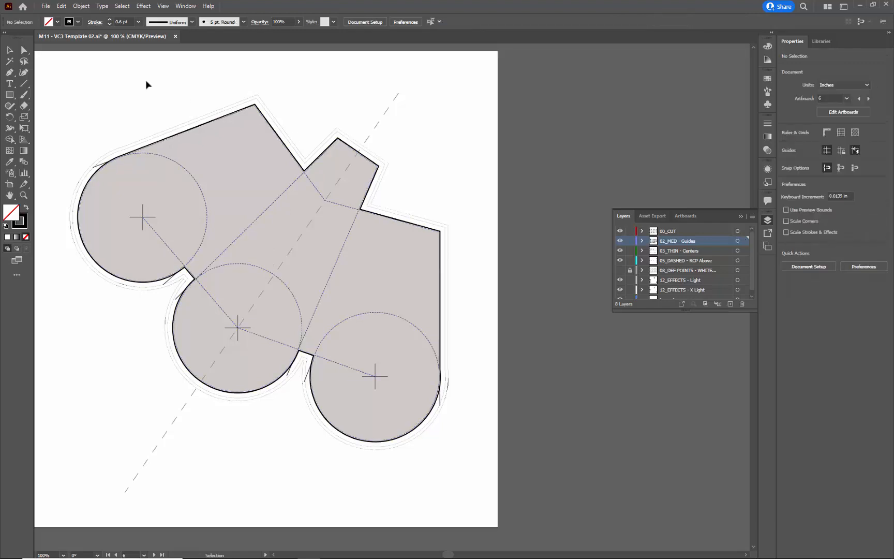
pyautogui.click(738, 241)
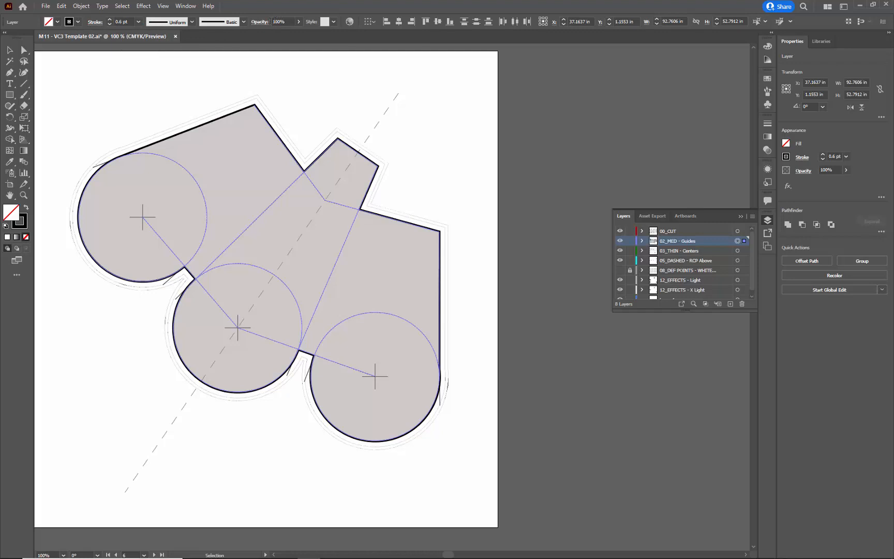
pyautogui.click(77, 24)
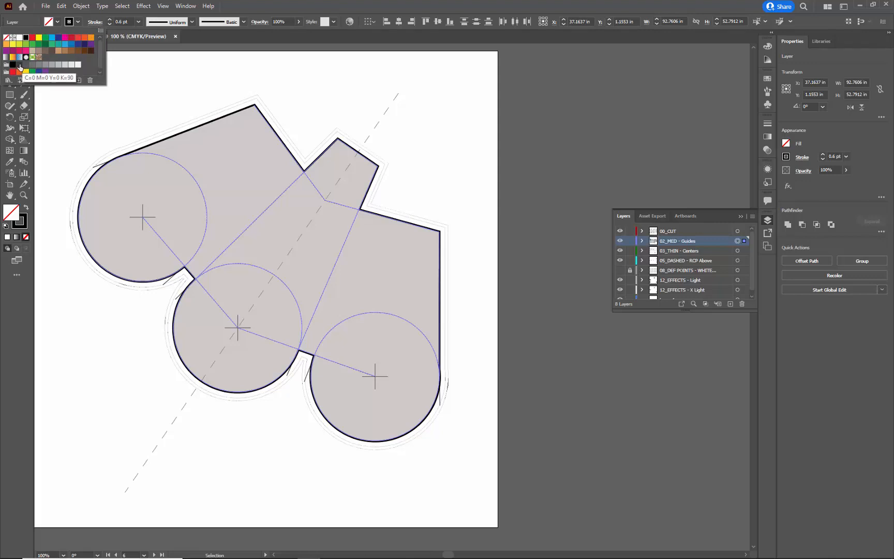
pyautogui.click(436, 130)
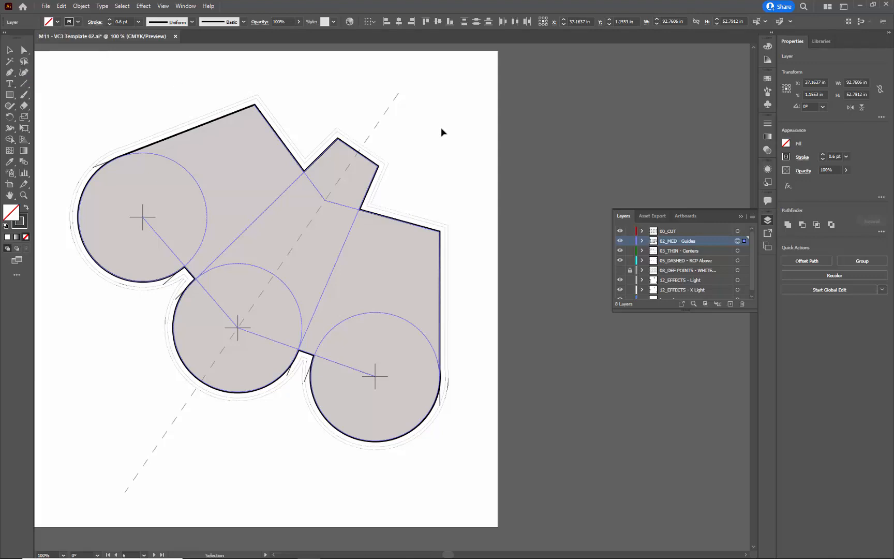
pyautogui.click(439, 131)
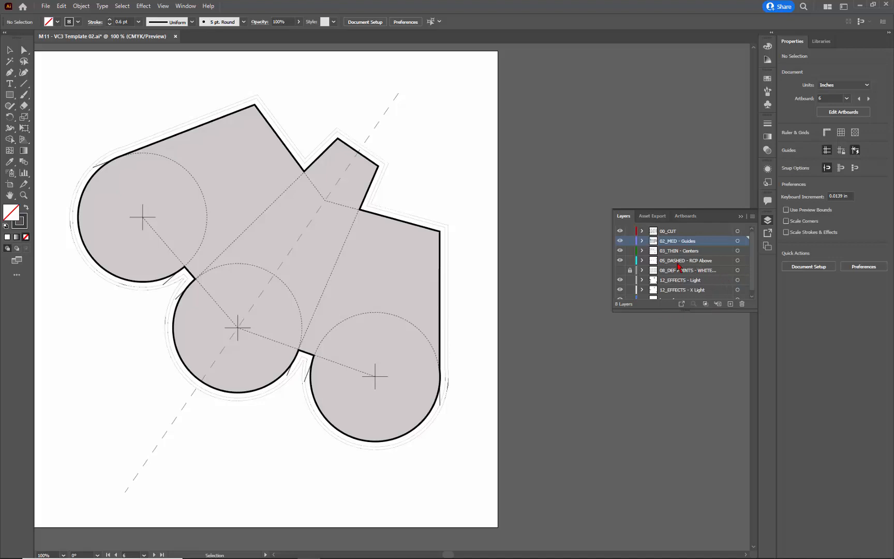
# - Select everything on the 05_DASHED - RCP Above layer and set its stroke weight to 0.5 pt
pyautogui.click(737, 261)
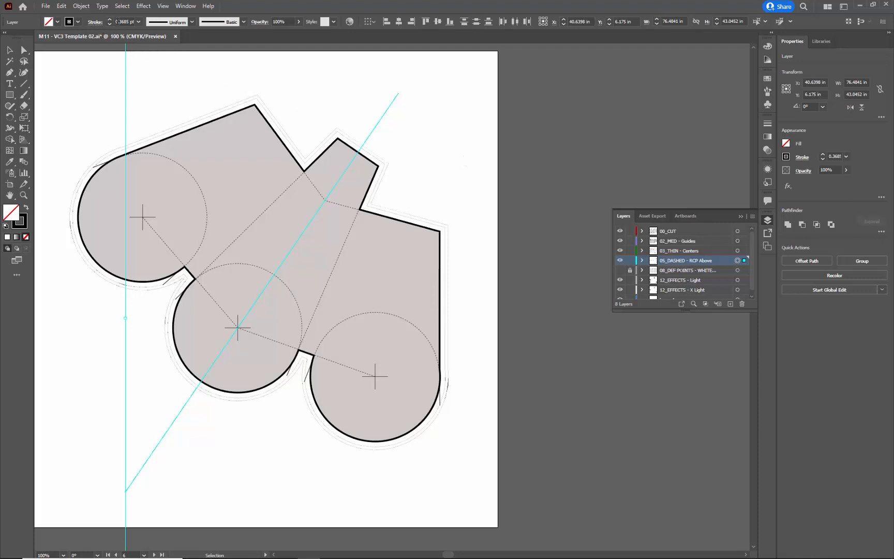
pyautogui.click(118, 21)
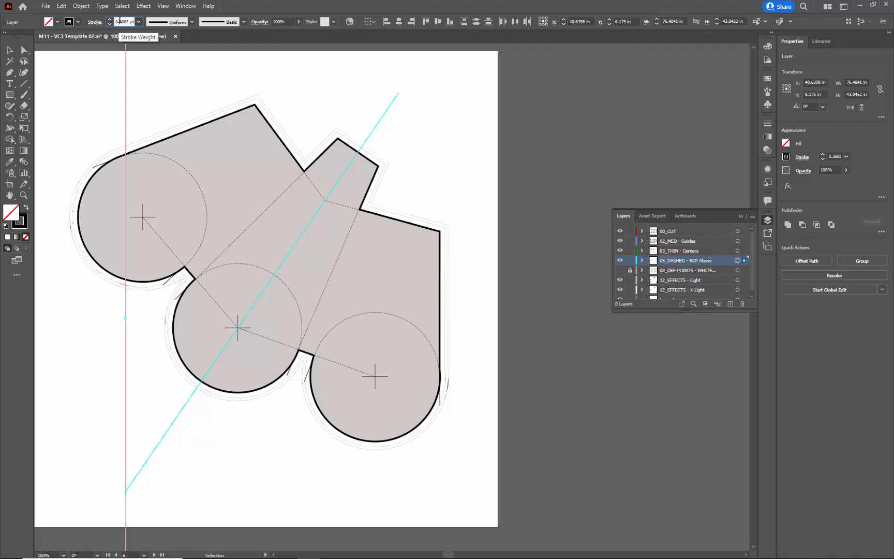
pyautogui.click(119, 21)
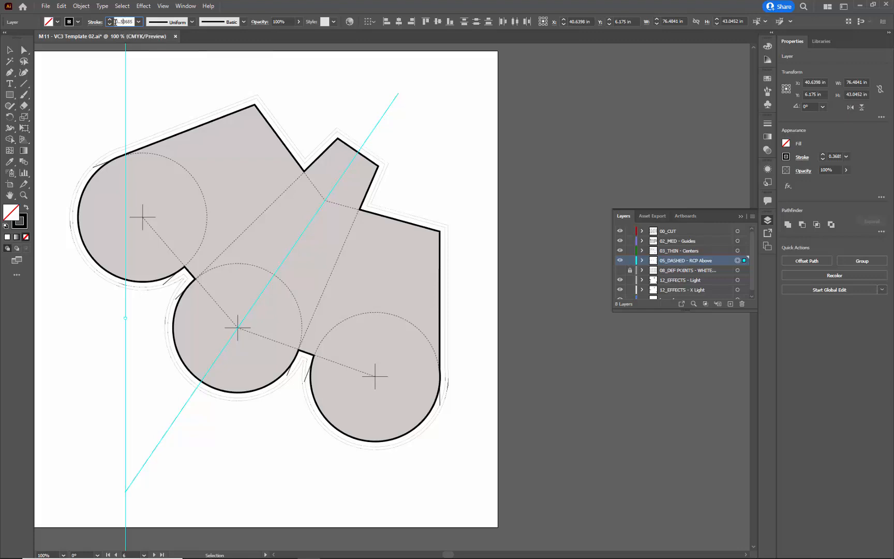
pyautogui.moveTo(115, 21); pyautogui.dragTo(138, 17)
pyautogui.write('.5')
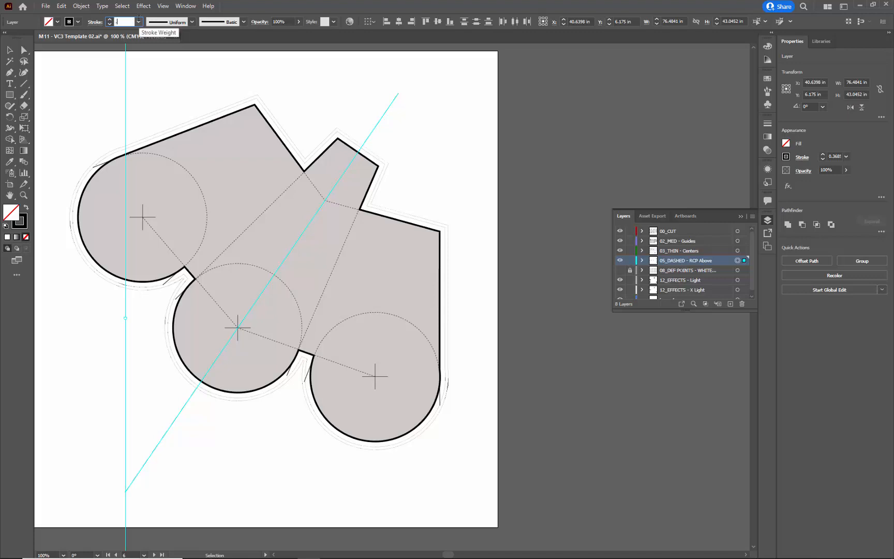
# - Give the strokes on the 05_DASHED - RCP Above layer mitered corners and butt caps
pyautogui.click(93, 24)
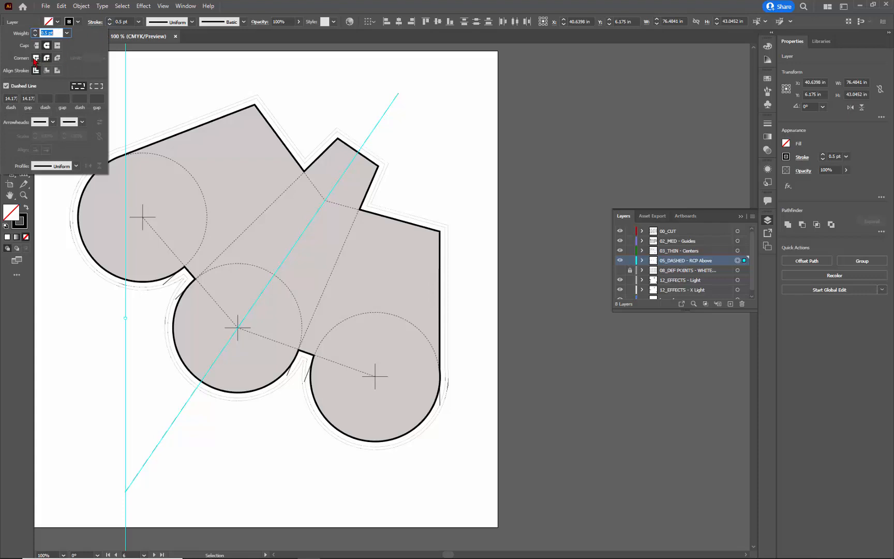
pyautogui.click(35, 59)
pyautogui.click(38, 46)
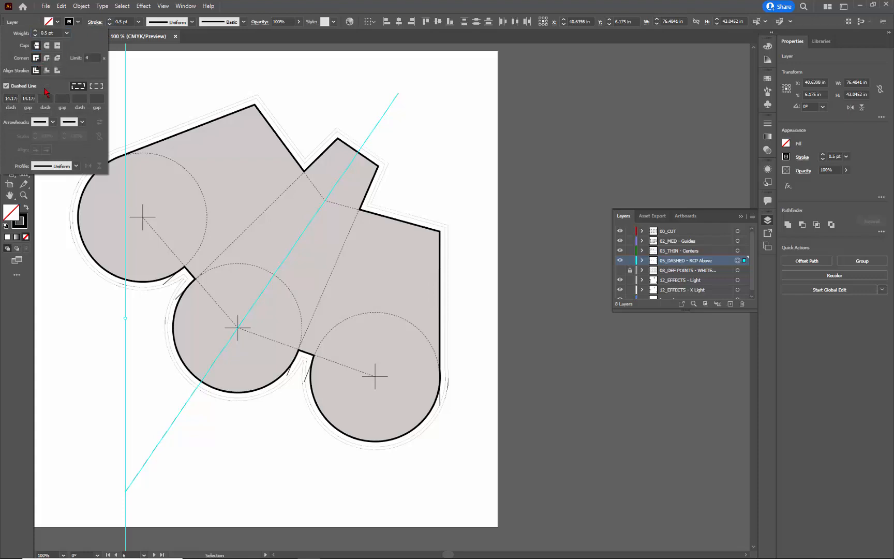
# - Change the overhead lines' dash pattern to a dash-dot sequence starting with a 5 pt dash and 2 pt gap, and deselect them
pyautogui.click(6, 98)
pyautogui.write('7.32')
pyautogui.press('Return')
pyautogui.write('5')
pyautogui.press('Tab')
pyautogui.write('5.2')
pyautogui.press('Return')
pyautogui.click(23, 98)
pyautogui.write('5')
pyautogui.press('BackSpace')
pyautogui.write('2')
pyautogui.click(47, 97)
pyautogui.write('5')
pyautogui.click(150, 88)
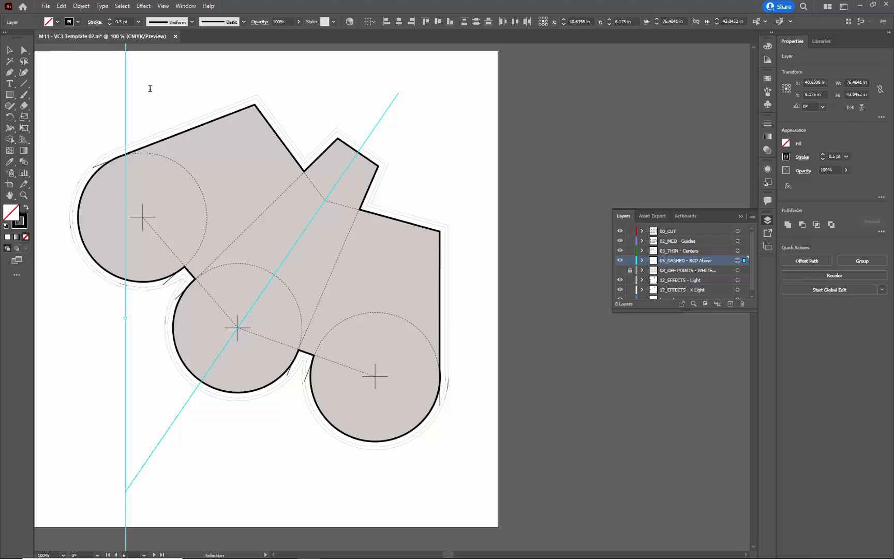
pyautogui.click(393, 159)
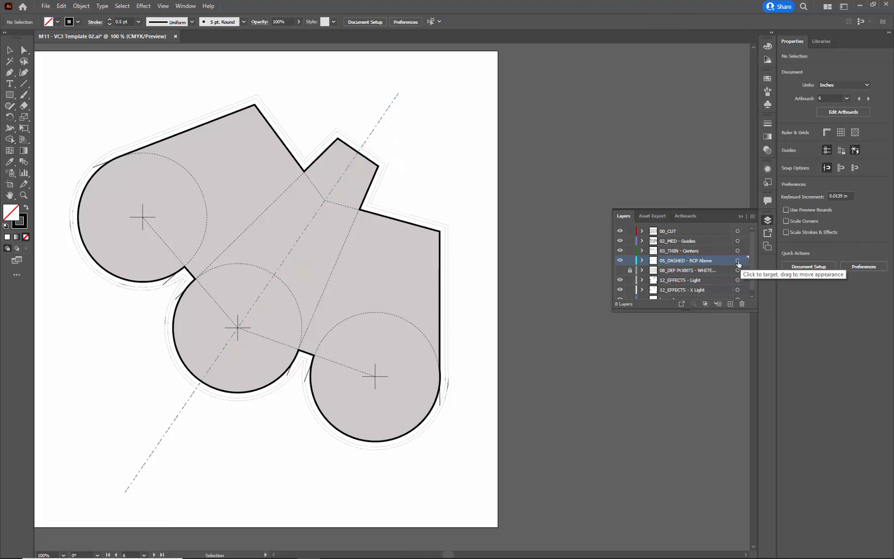
# - Set the stroke weight of everything on the 05_DASHED - RCP Above layer to 0.6 pt and deselect it
pyautogui.click(737, 260)
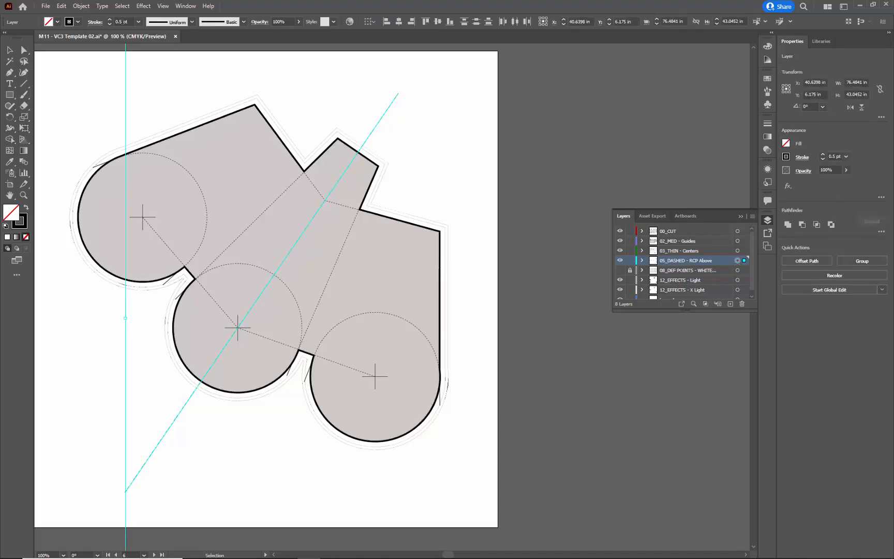
pyautogui.doubleClick(119, 22)
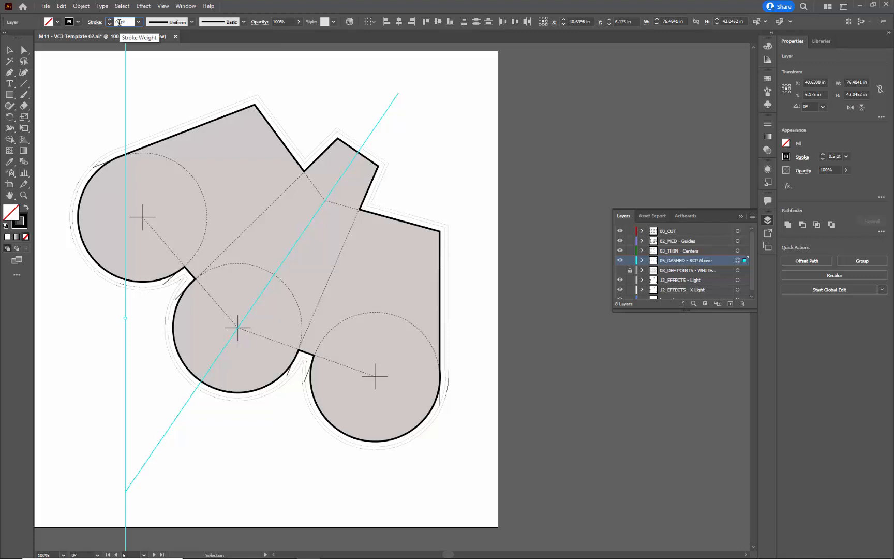
pyautogui.write('0.6')
pyautogui.press('Return')
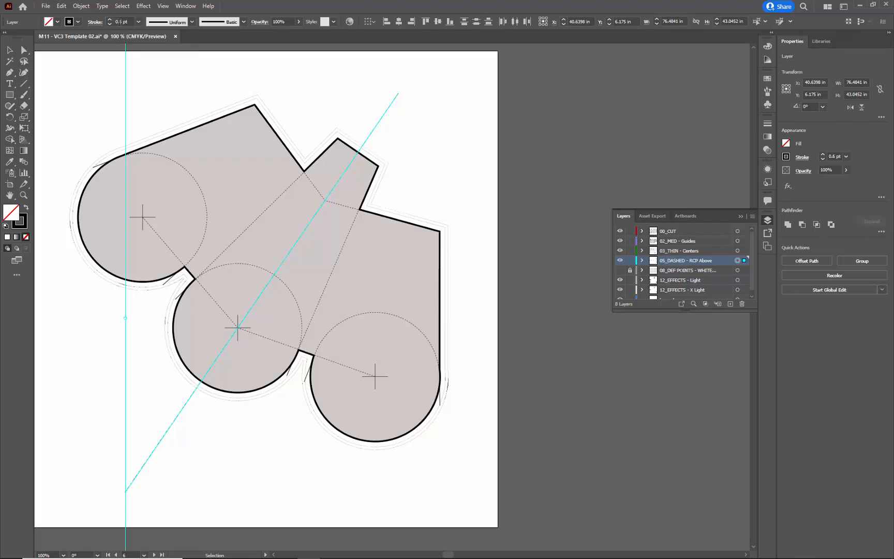
pyautogui.click(413, 145)
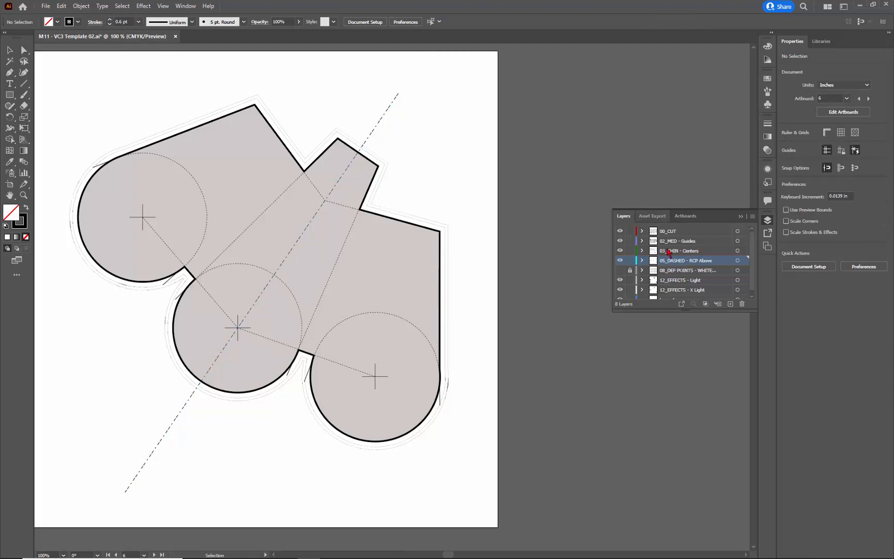
# - Fill everything on the 12_EFFECTS - X Light layer with the 10 lpi 10% pattern from the Basic Graphics_Lines swatch library
pyautogui.click(737, 291)
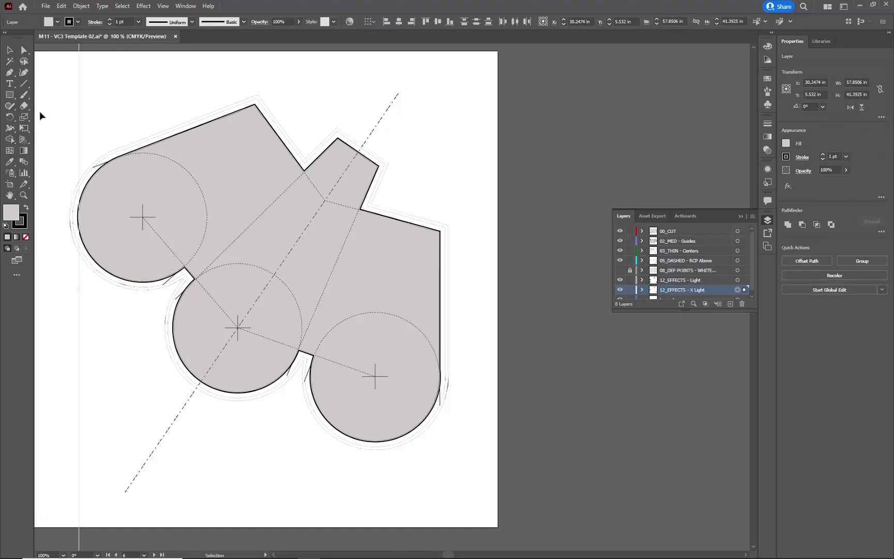
pyautogui.click(57, 23)
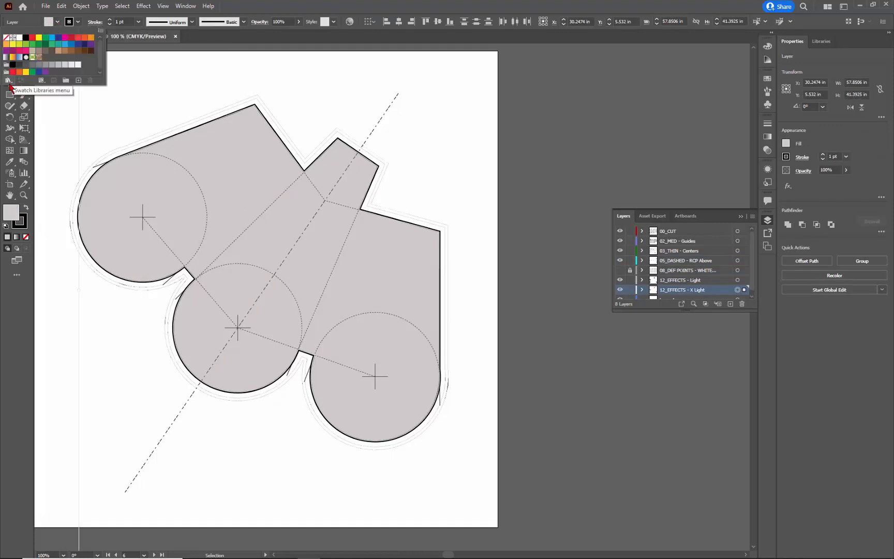
pyautogui.click(9, 82)
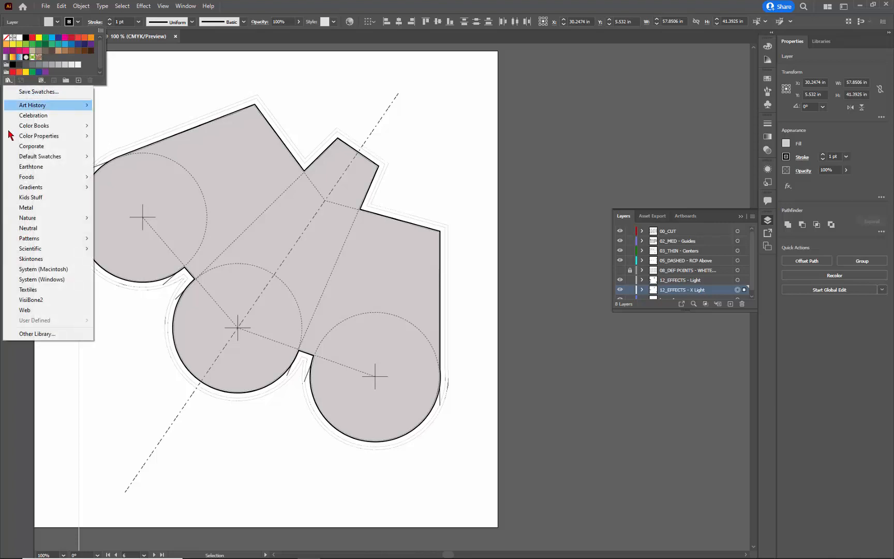
pyautogui.moveTo(32, 239)
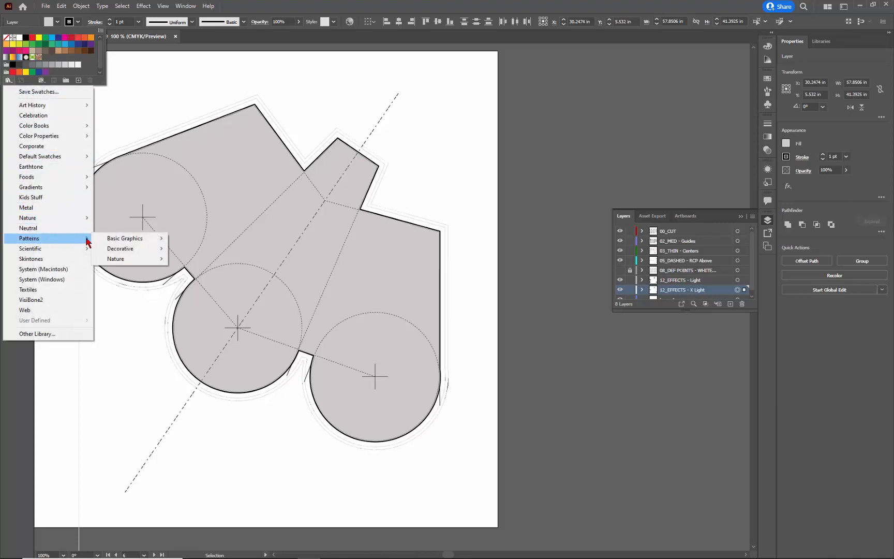
pyautogui.moveTo(126, 241)
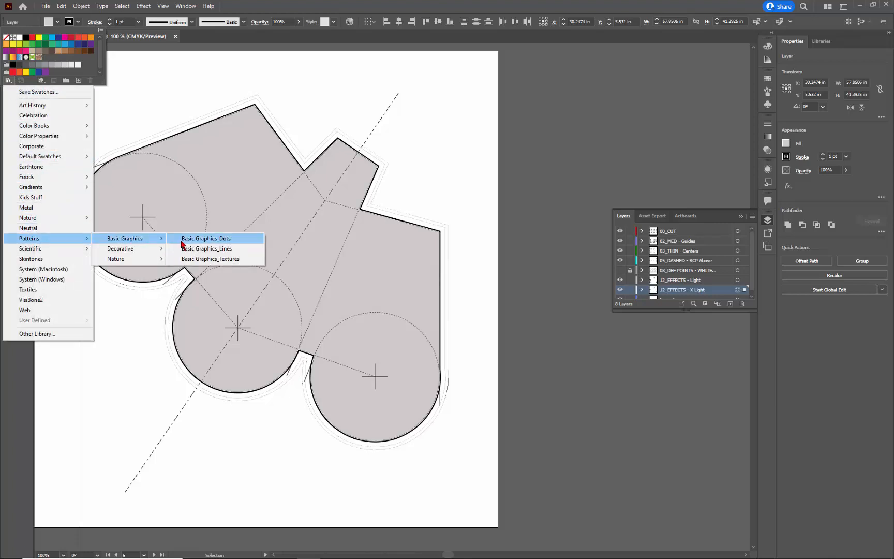
pyautogui.click(197, 252)
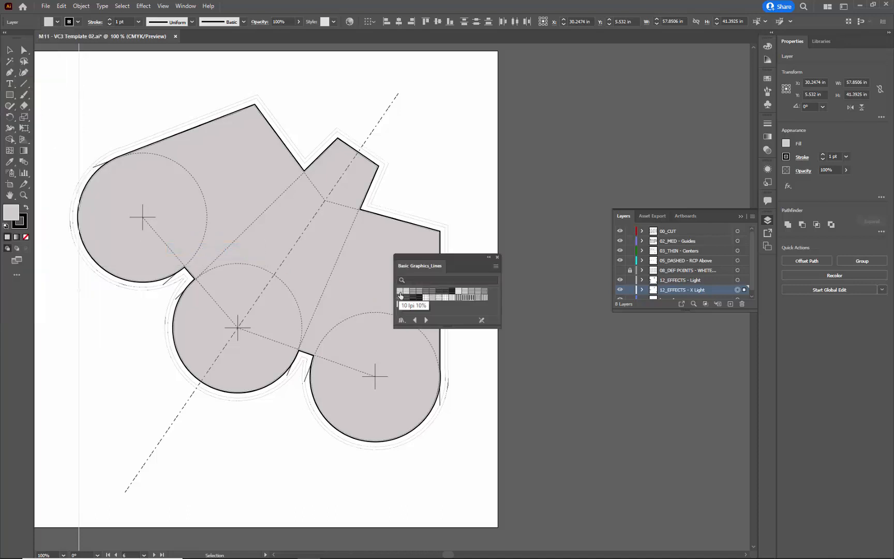
pyautogui.click(399, 292)
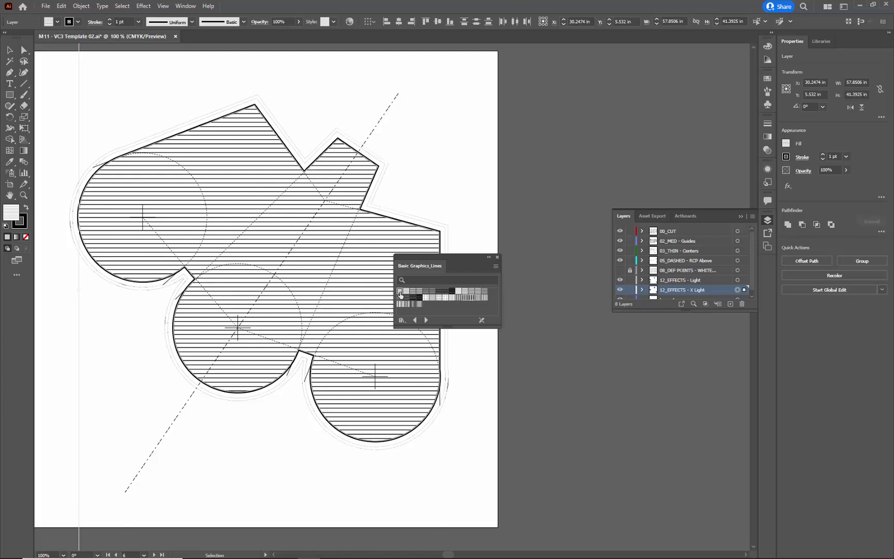
# - Try two denser line patterns as the X Light fill, and restore the 10 lpi 10% pattern
pyautogui.click(406, 291)
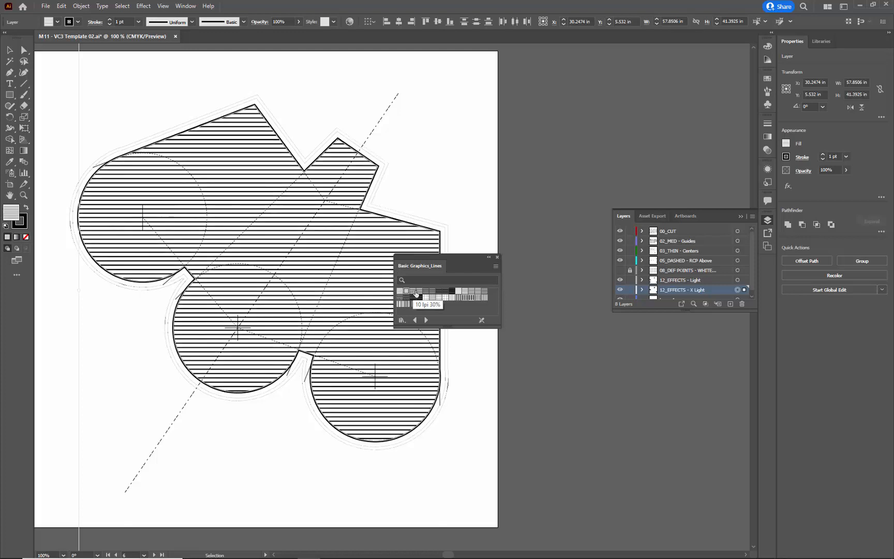
pyautogui.click(426, 291)
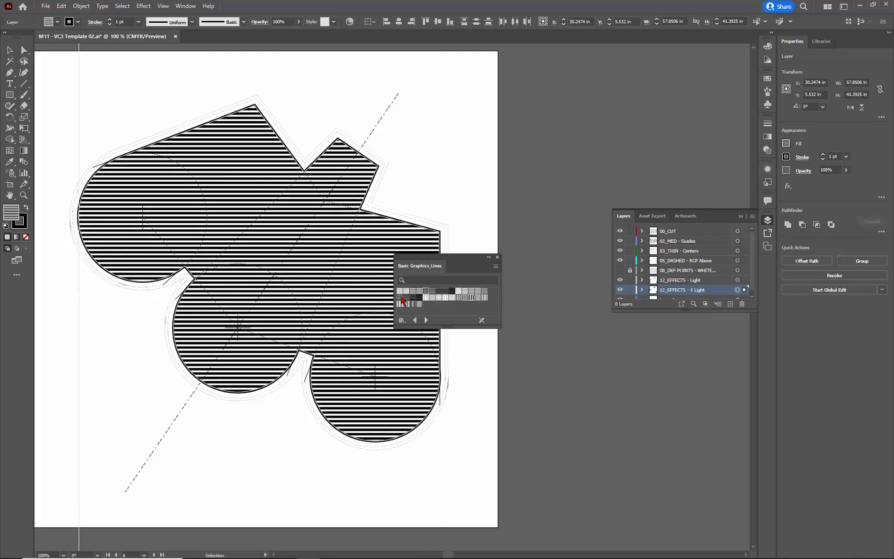
pyautogui.click(400, 291)
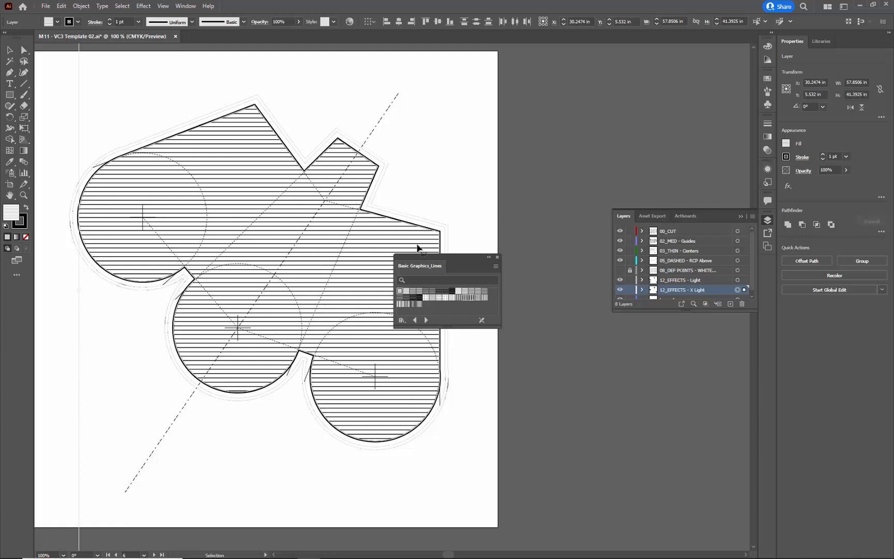
# - Rotate only the line pattern inside the X Light shapes by 45°, leaving the objects themselves untransformed
pyautogui.rightClick(227, 237)
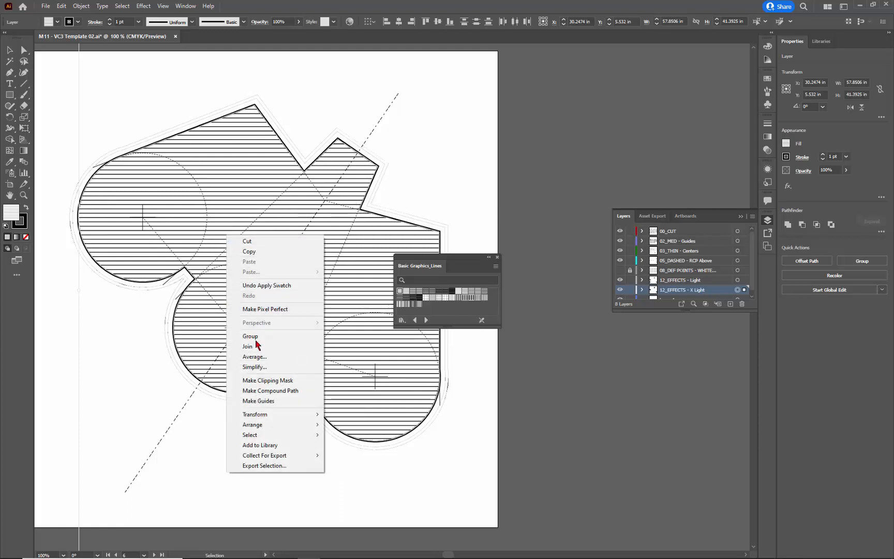
pyautogui.moveTo(266, 416)
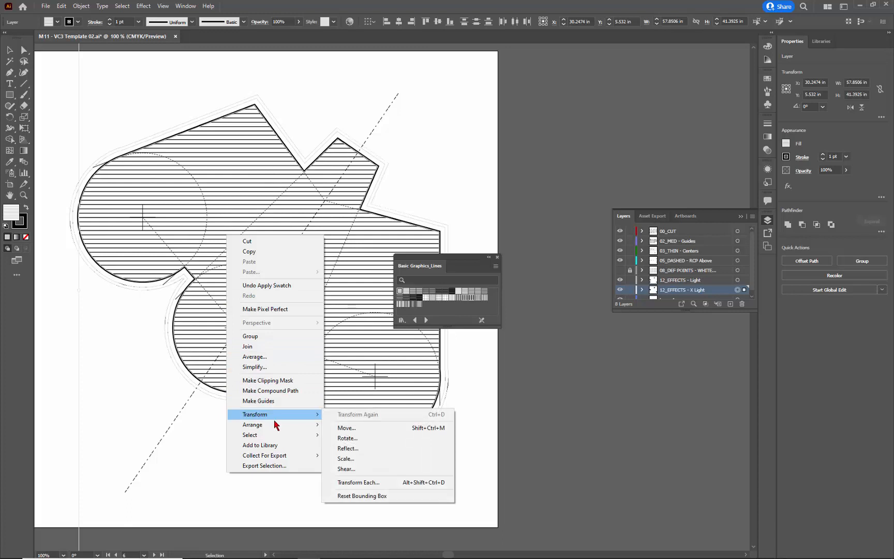
pyautogui.click(347, 438)
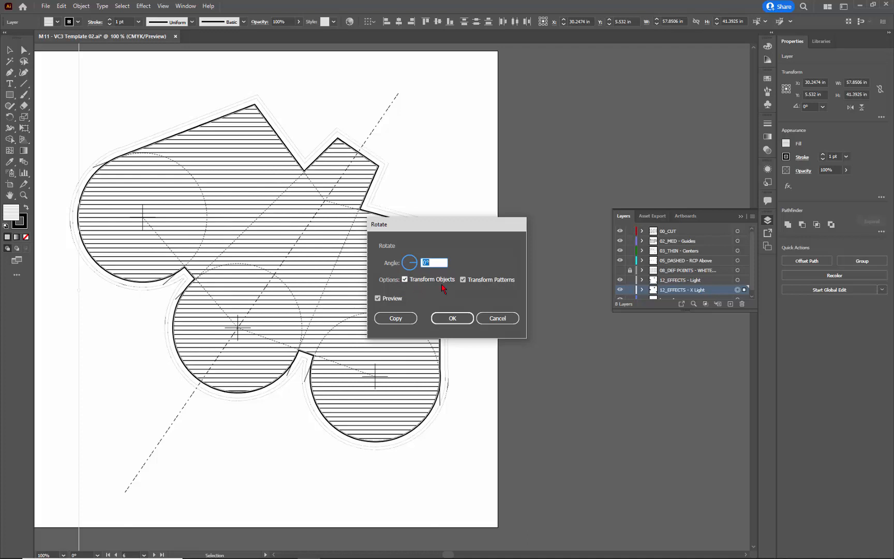
pyautogui.click(405, 280)
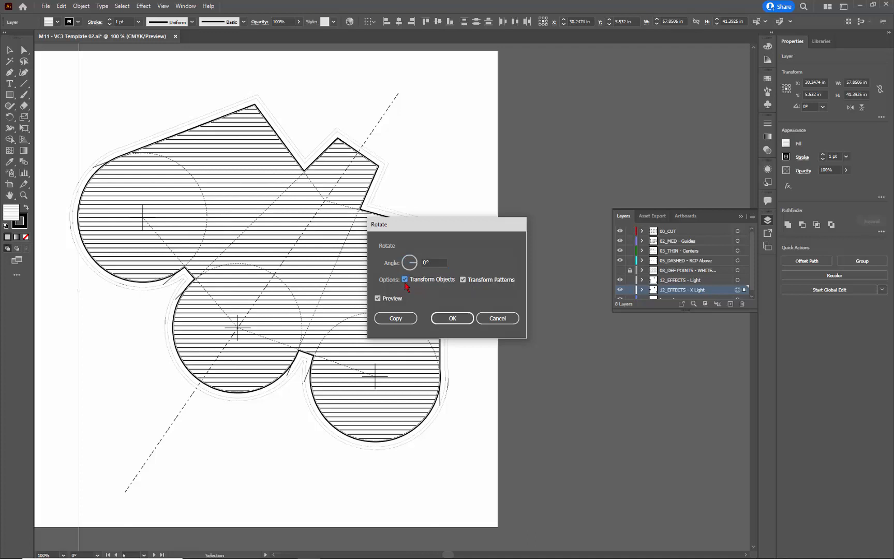
pyautogui.click(424, 263)
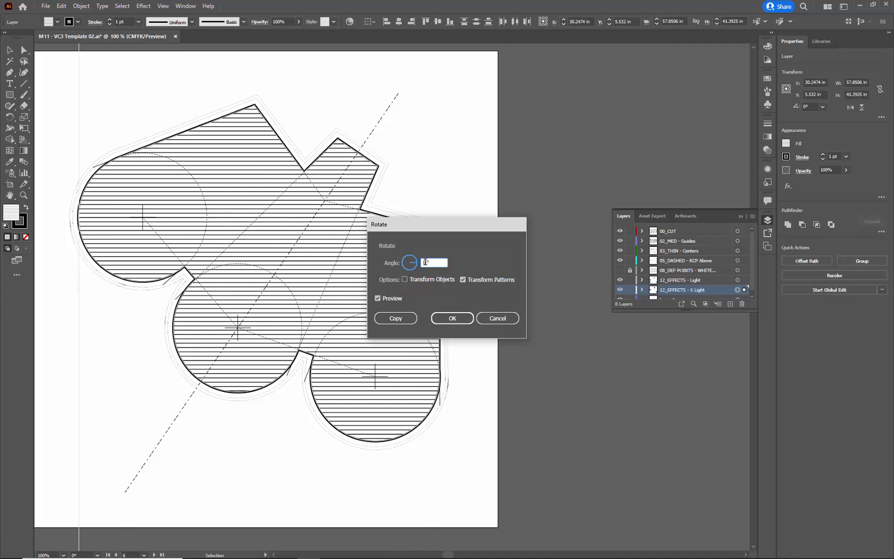
pyautogui.write('45')
pyautogui.click(452, 318)
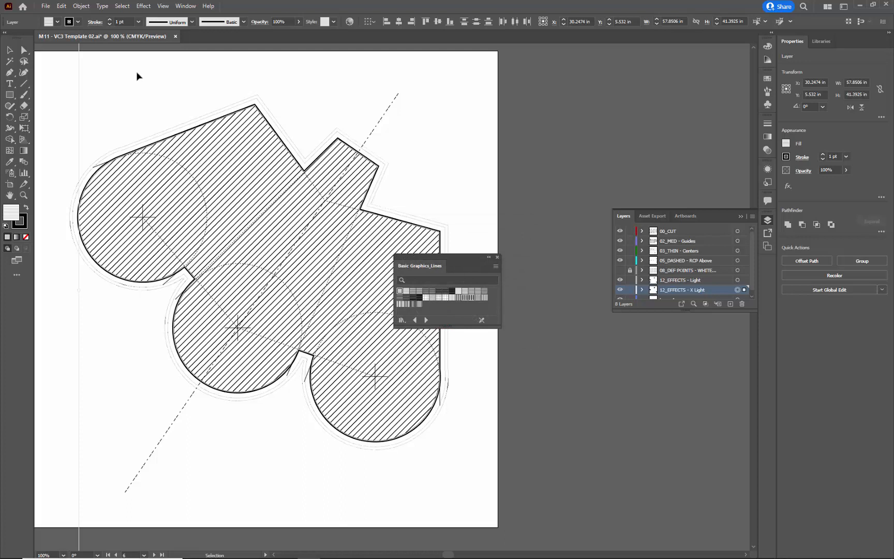
# - Remove the stroke from the X Light shapes, set their opacity to 33%, and deselect them
pyautogui.click(78, 23)
pyautogui.click(5, 37)
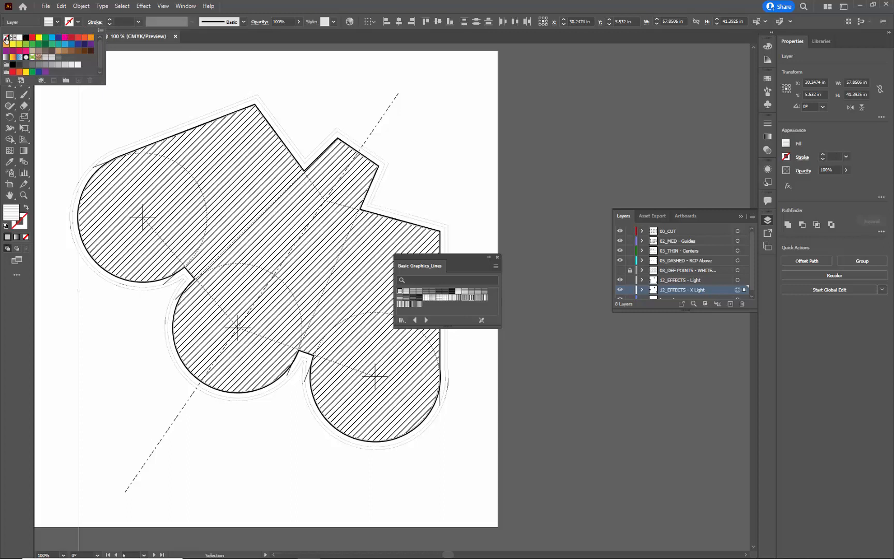
pyautogui.click(288, 22)
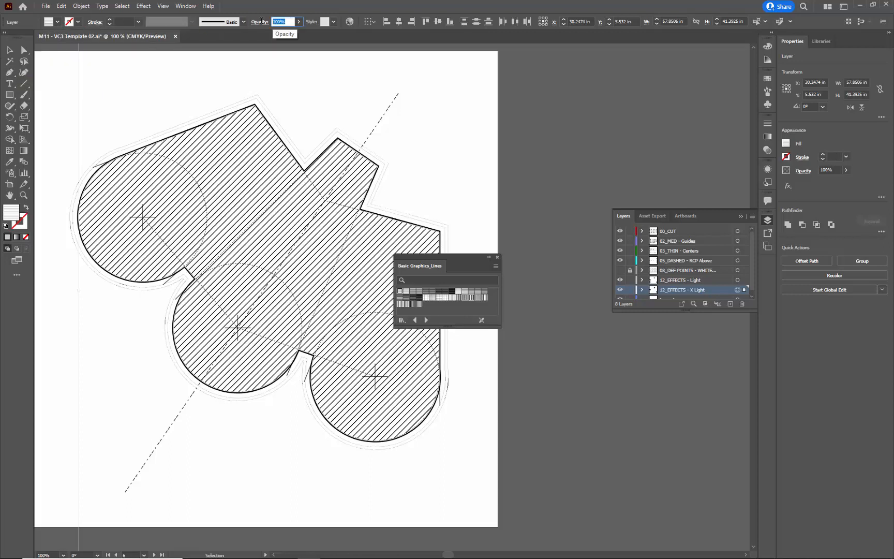
pyautogui.write('33')
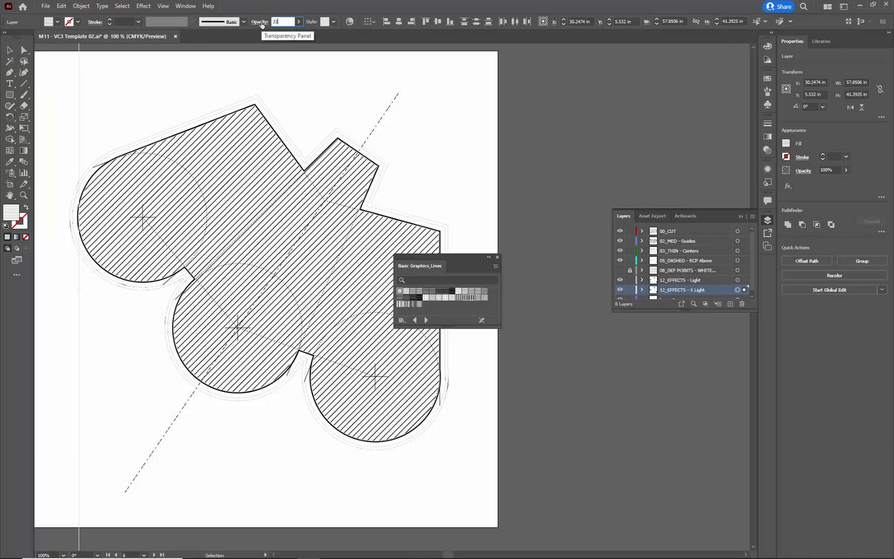
pyautogui.click(412, 84)
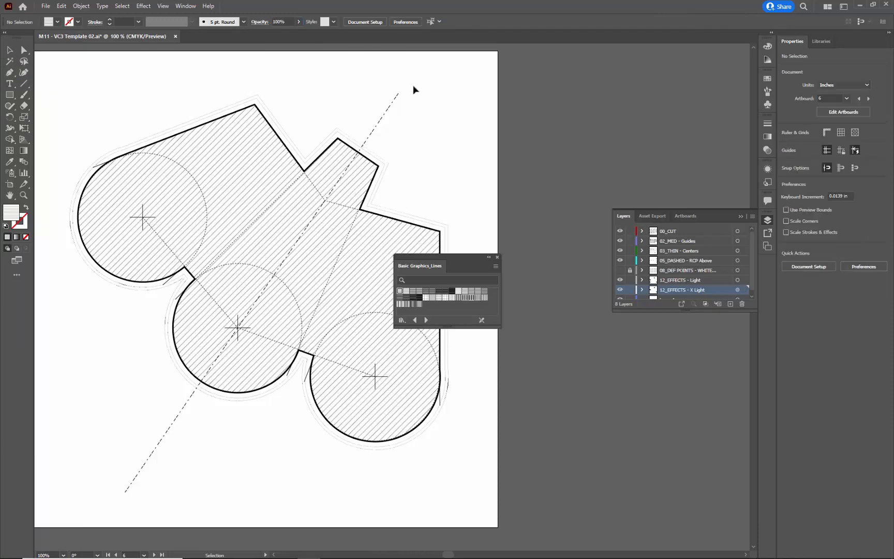